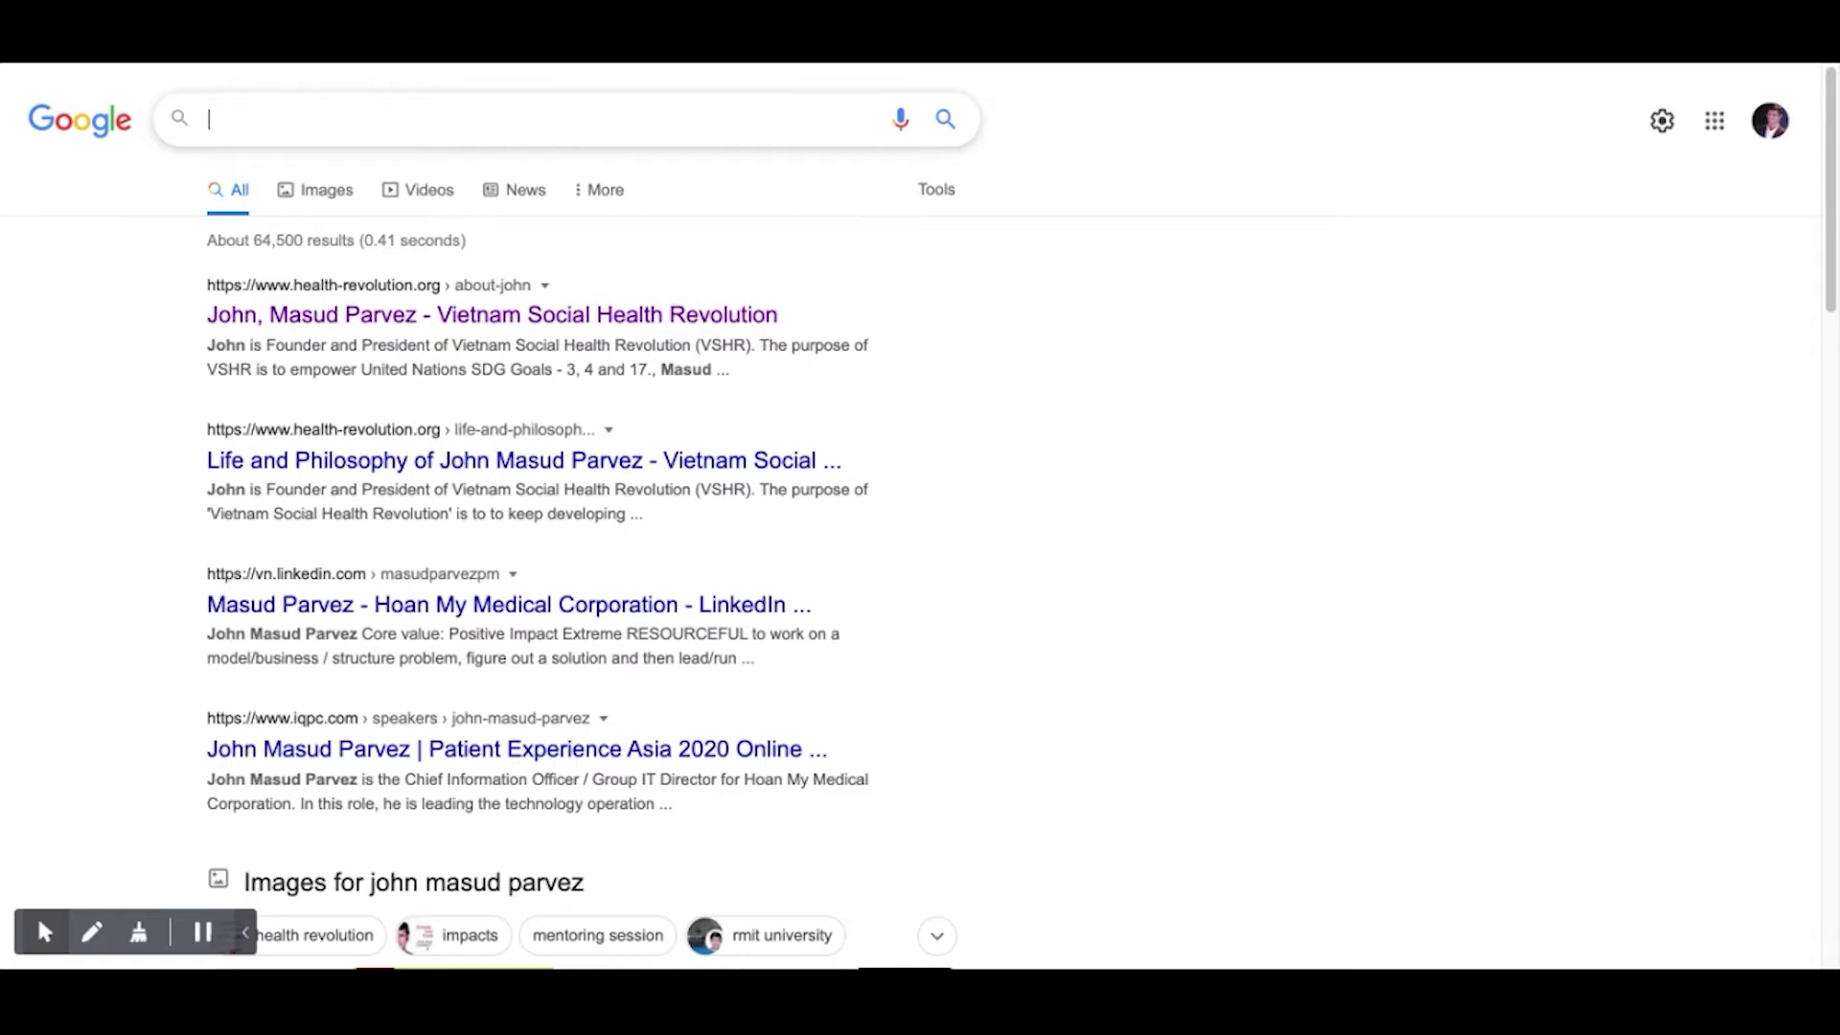
pyautogui.write('a')
pyautogui.write('s')
pyautogui.write('e')
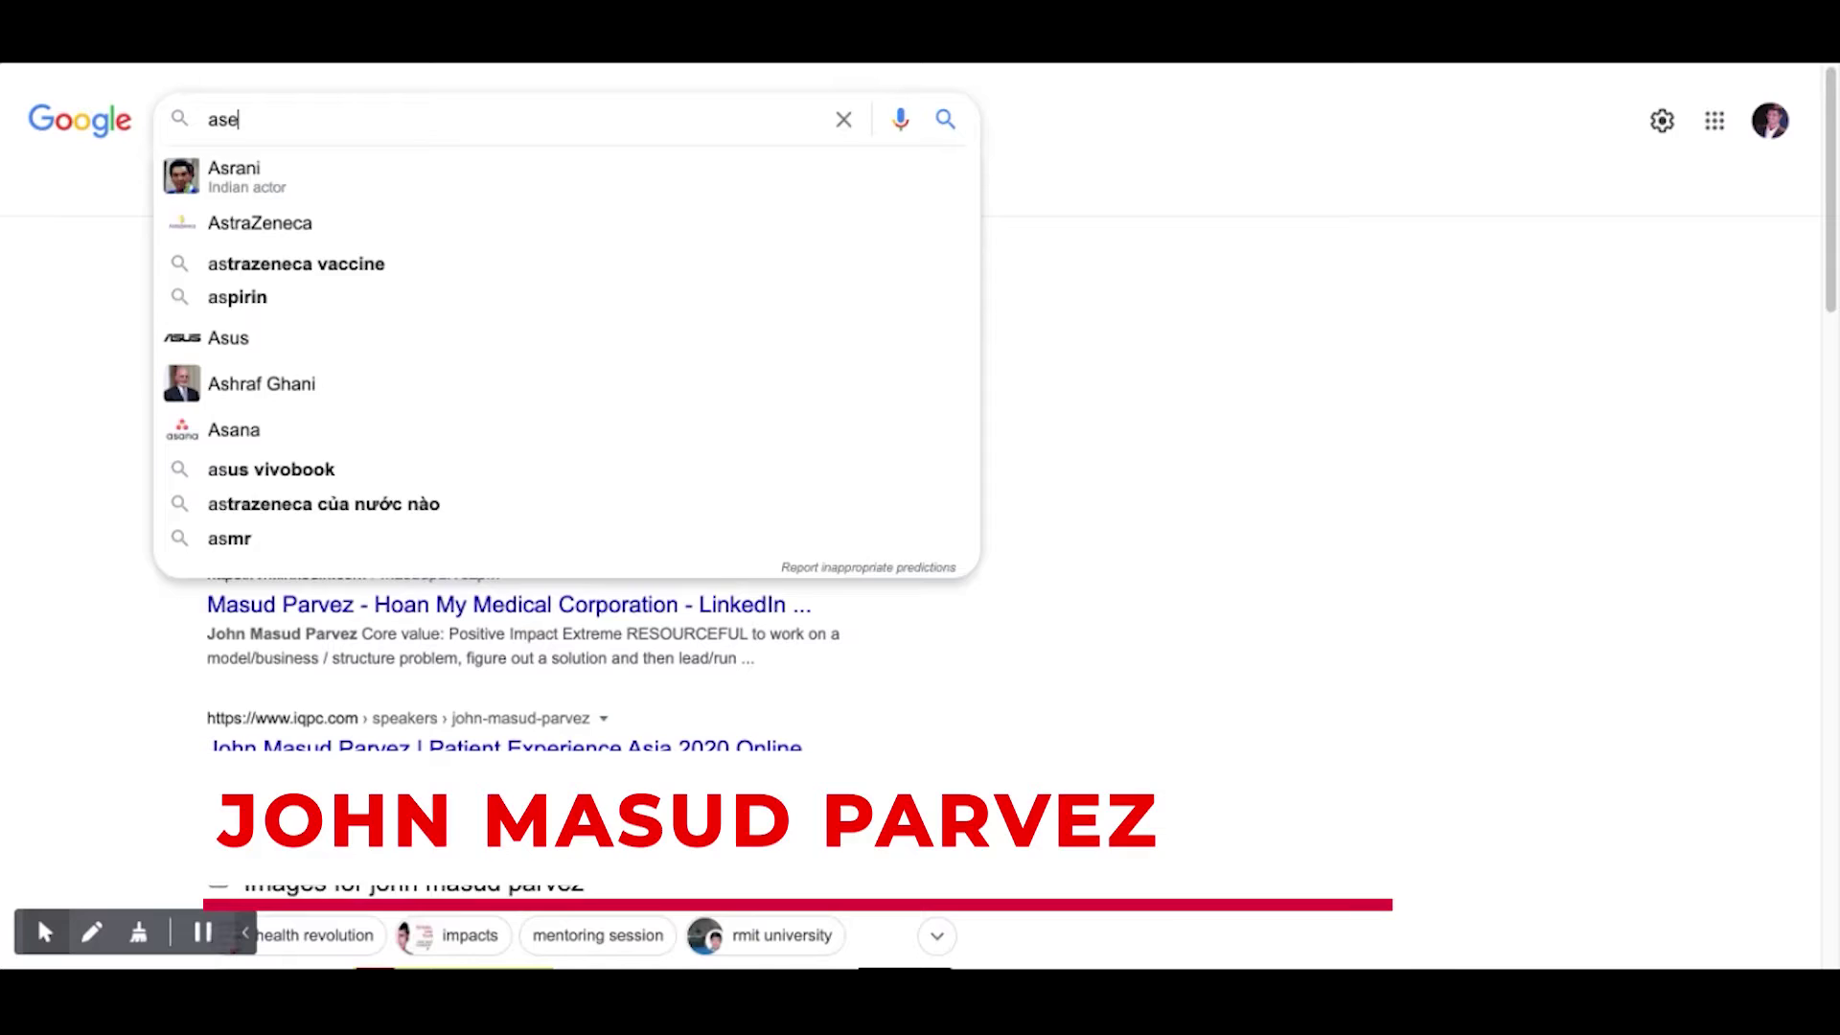
# Google 'best screen recorder google chrome extension' and open the Chrome Web Store Screen Recorder listing
pyautogui.press('BackSpace')
pyautogui.press('BackSpace')
pyautogui.press('BackSpace')
pyautogui.write('awes')
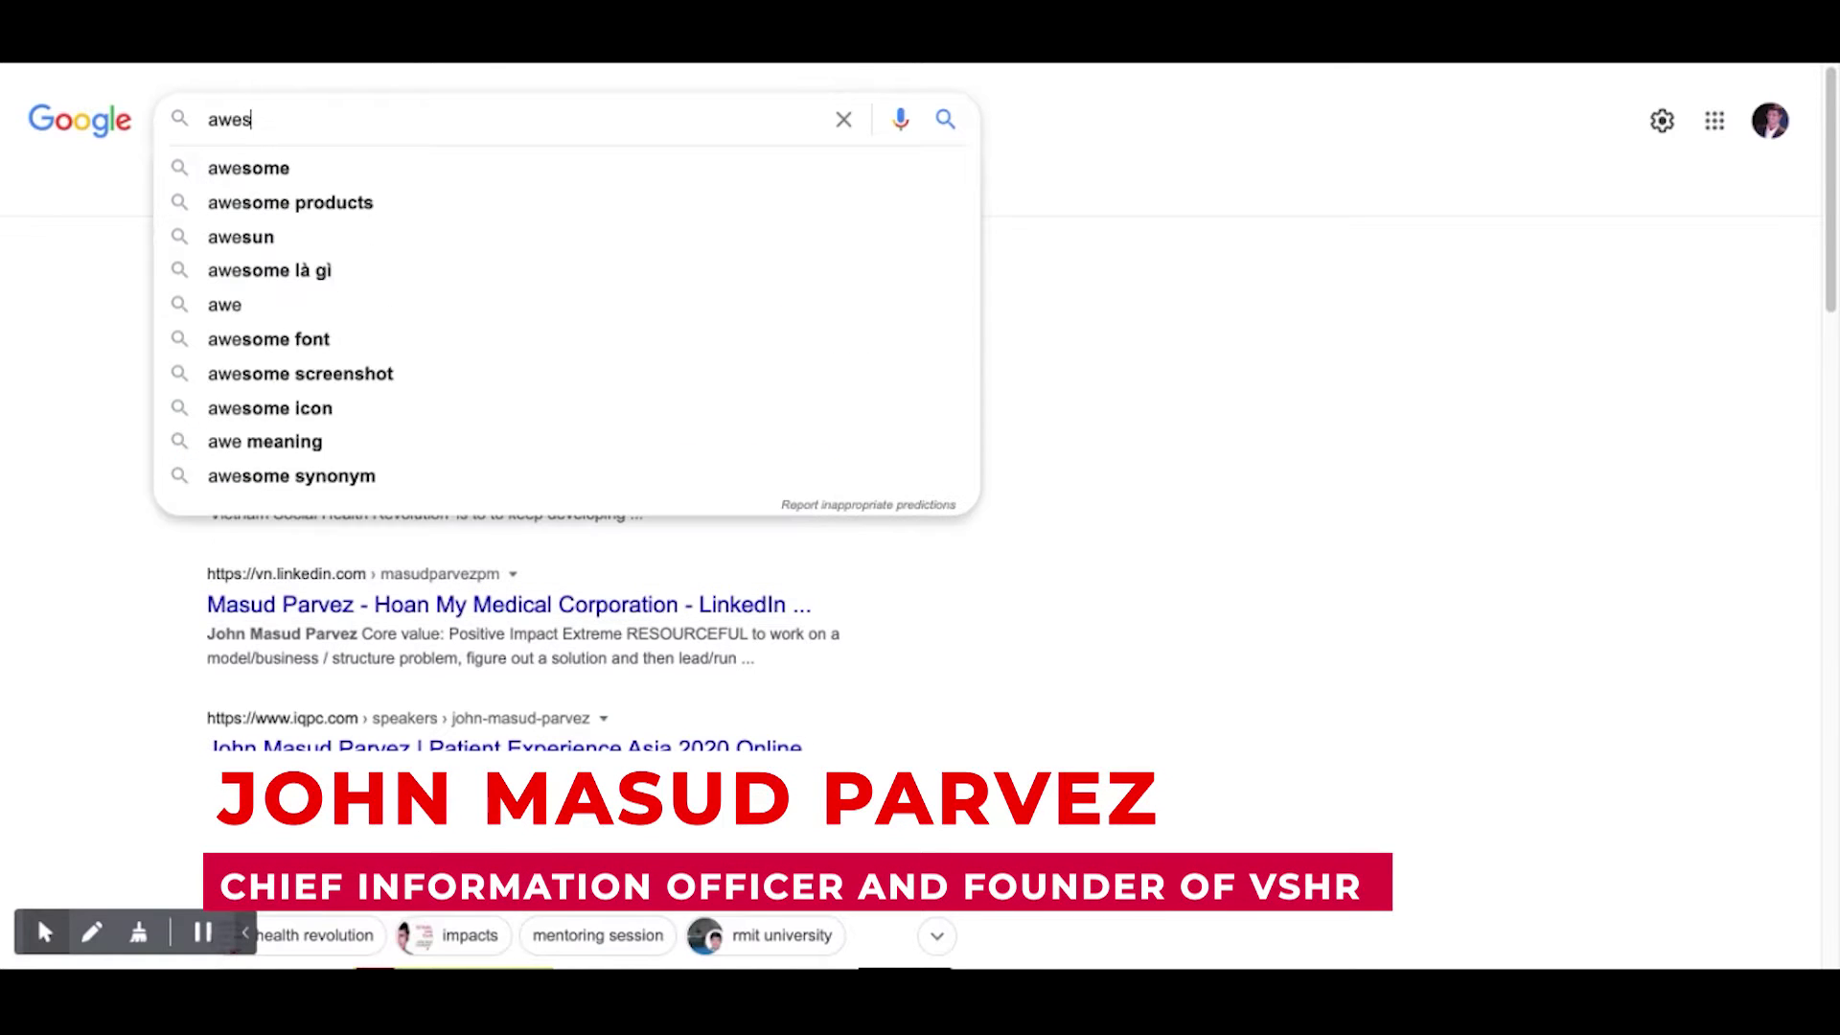
pyautogui.write('ome scfeen')
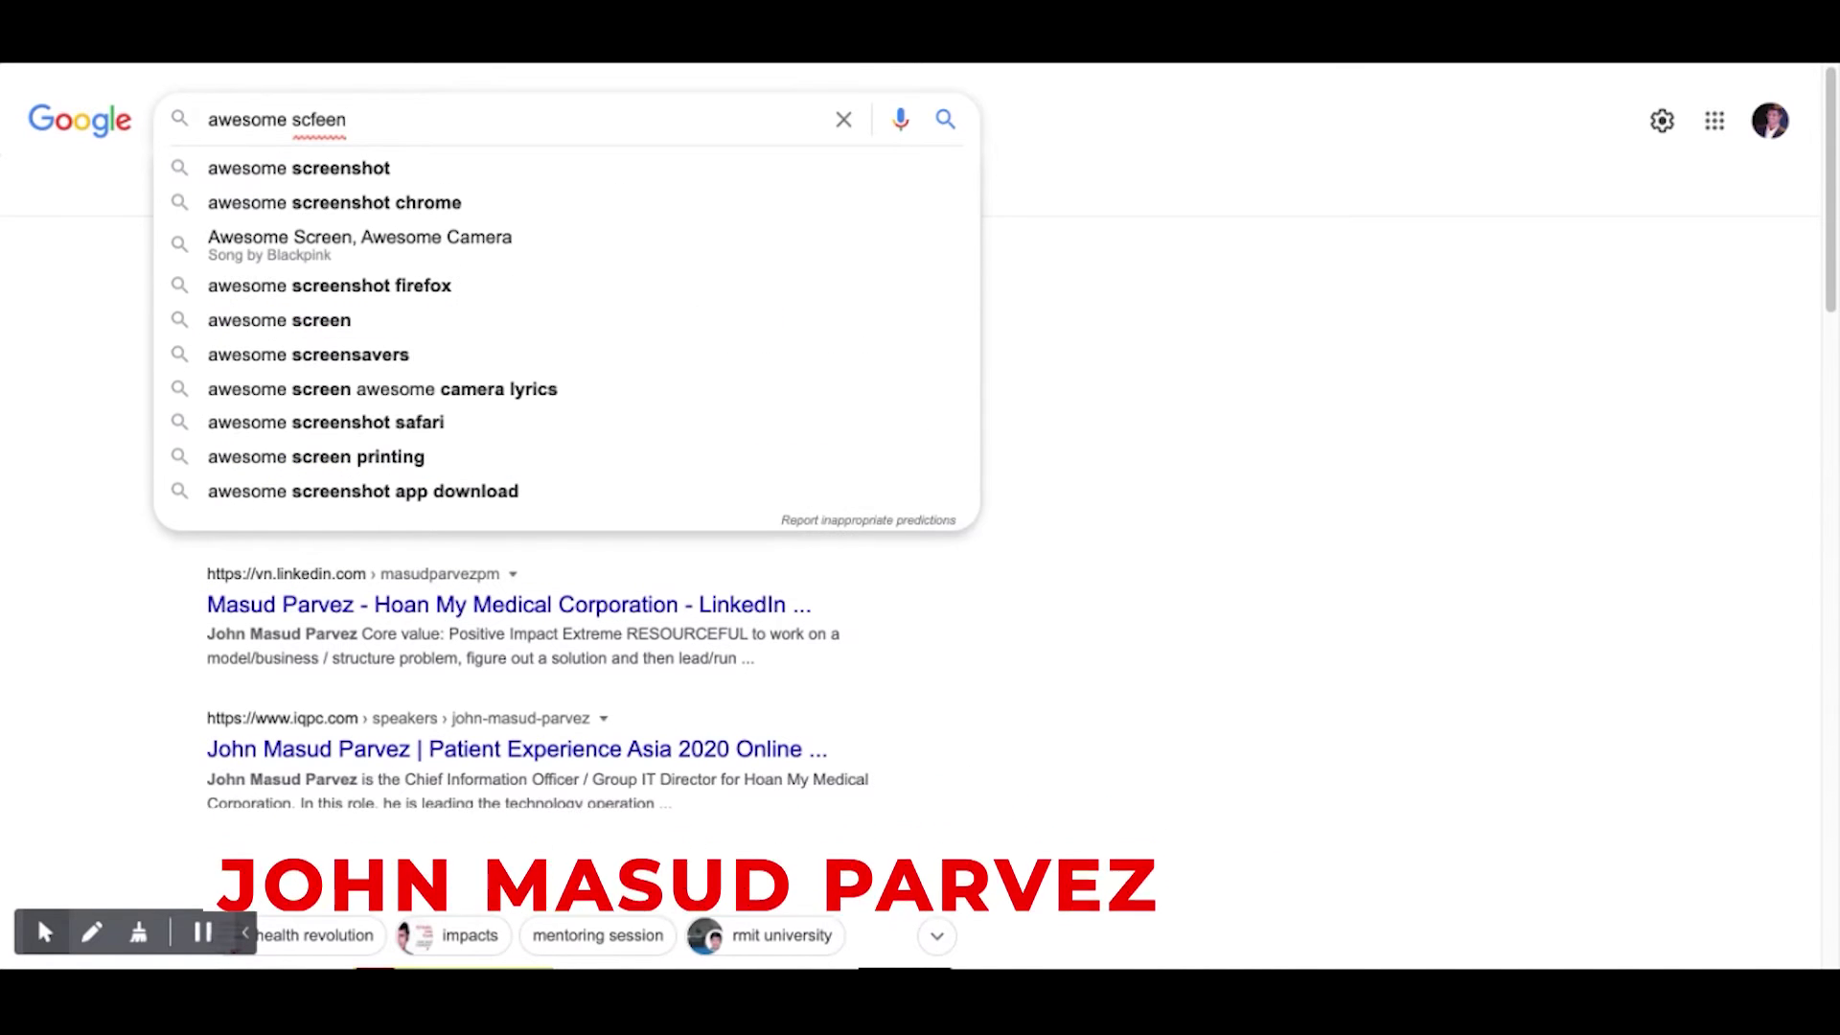
pyautogui.press('BackSpace')
pyautogui.press('BackSpace')
pyautogui.press('BackSpace')
pyautogui.press('BackSpace')
pyautogui.write('reen ')
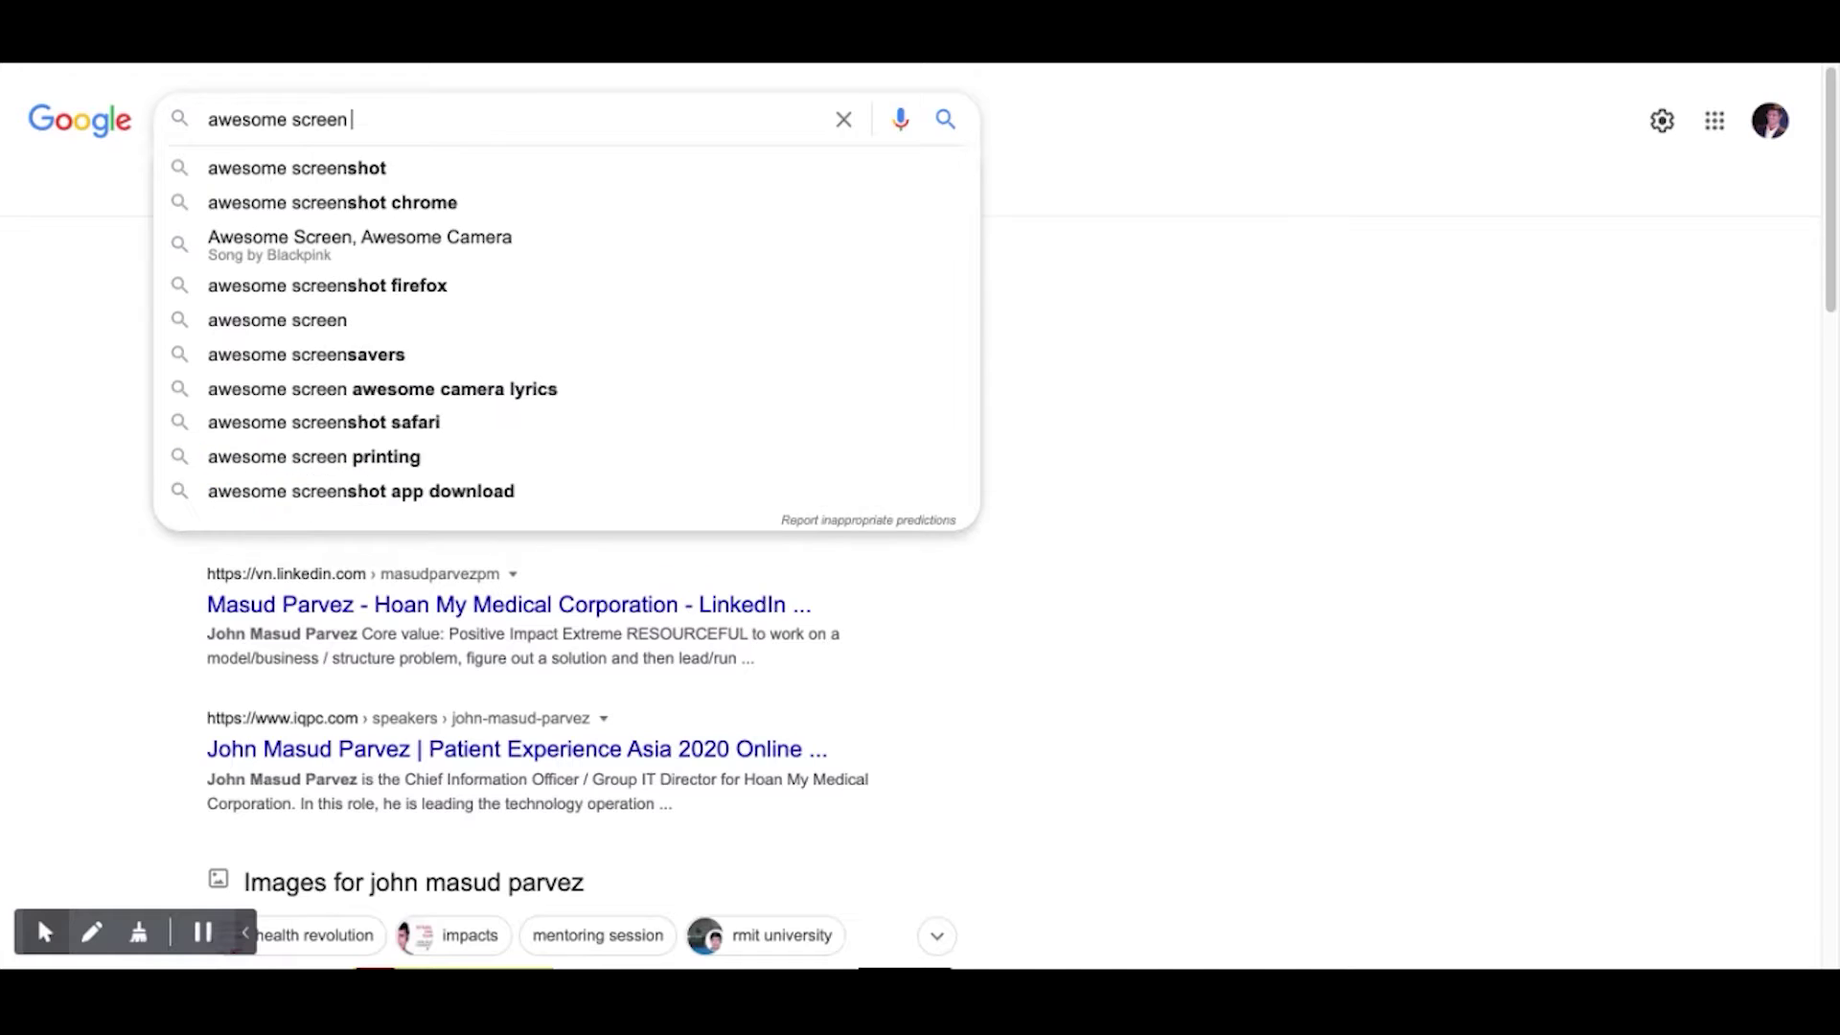
pyautogui.write('co')
pyautogui.press('BackSpace')
pyautogui.press('BackSpace')
pyautogui.press('BackSpace')
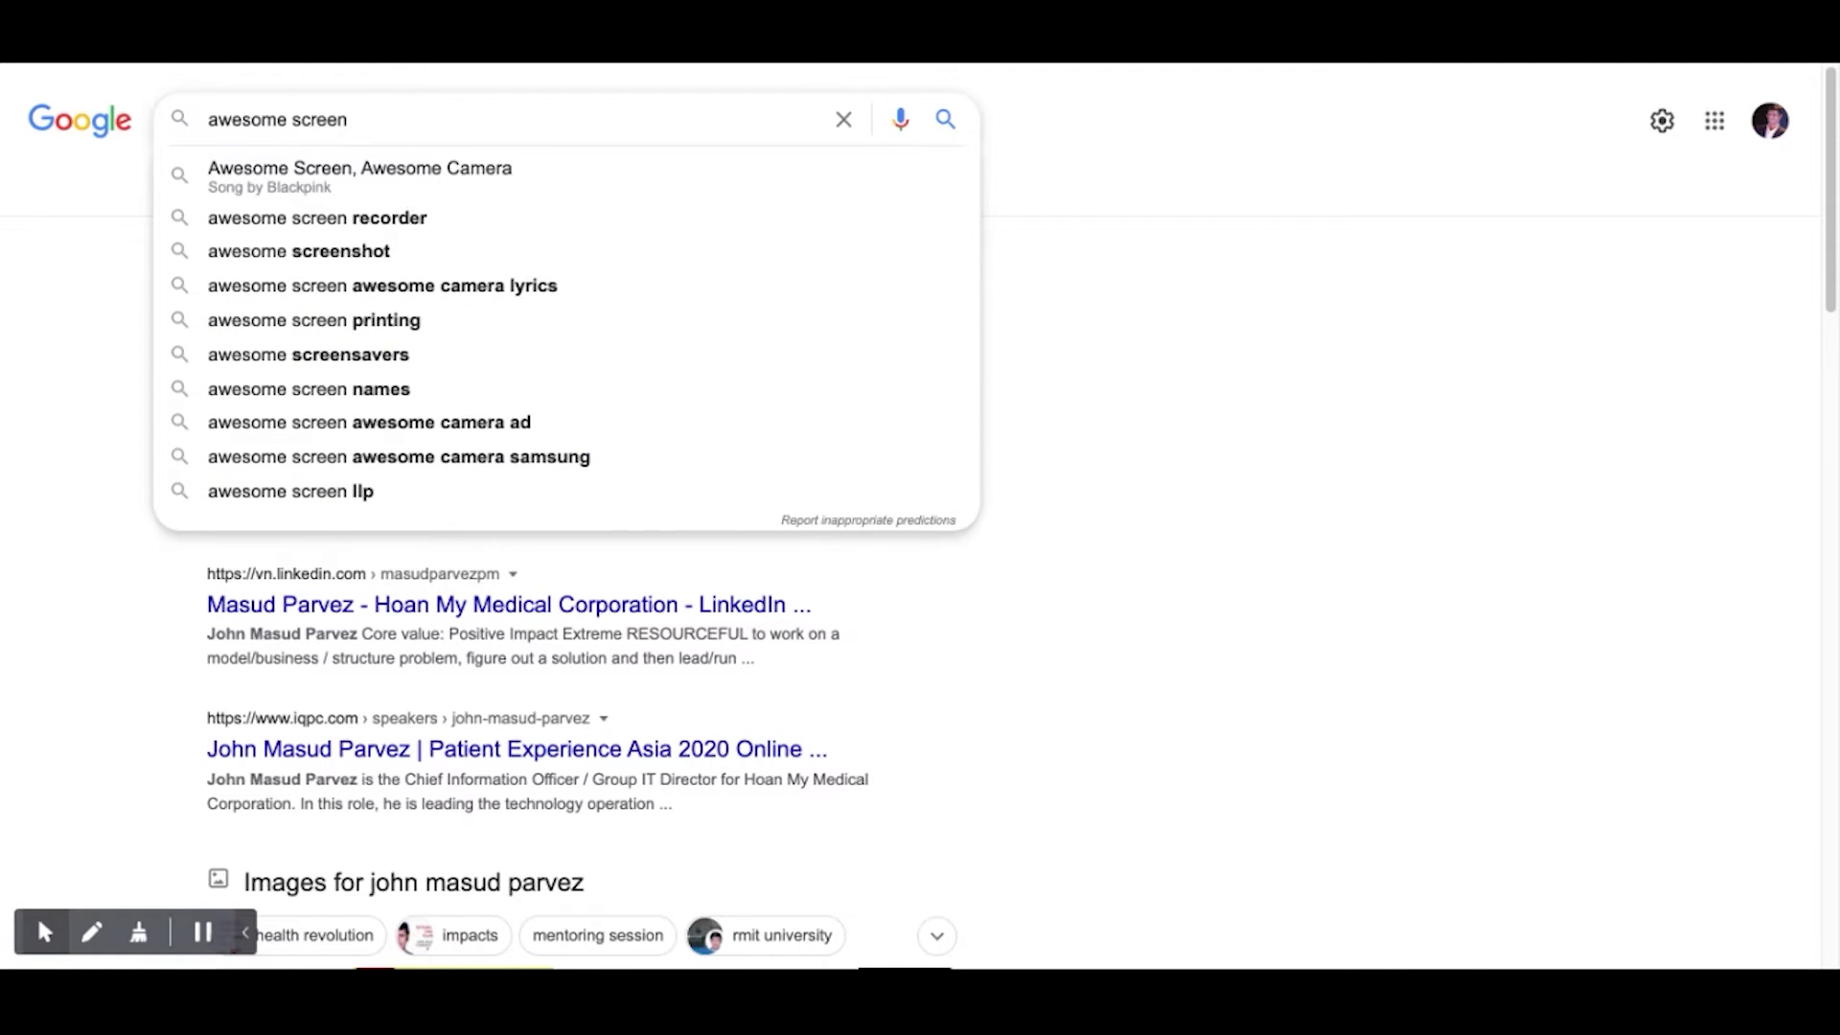
pyautogui.write('dorecor')
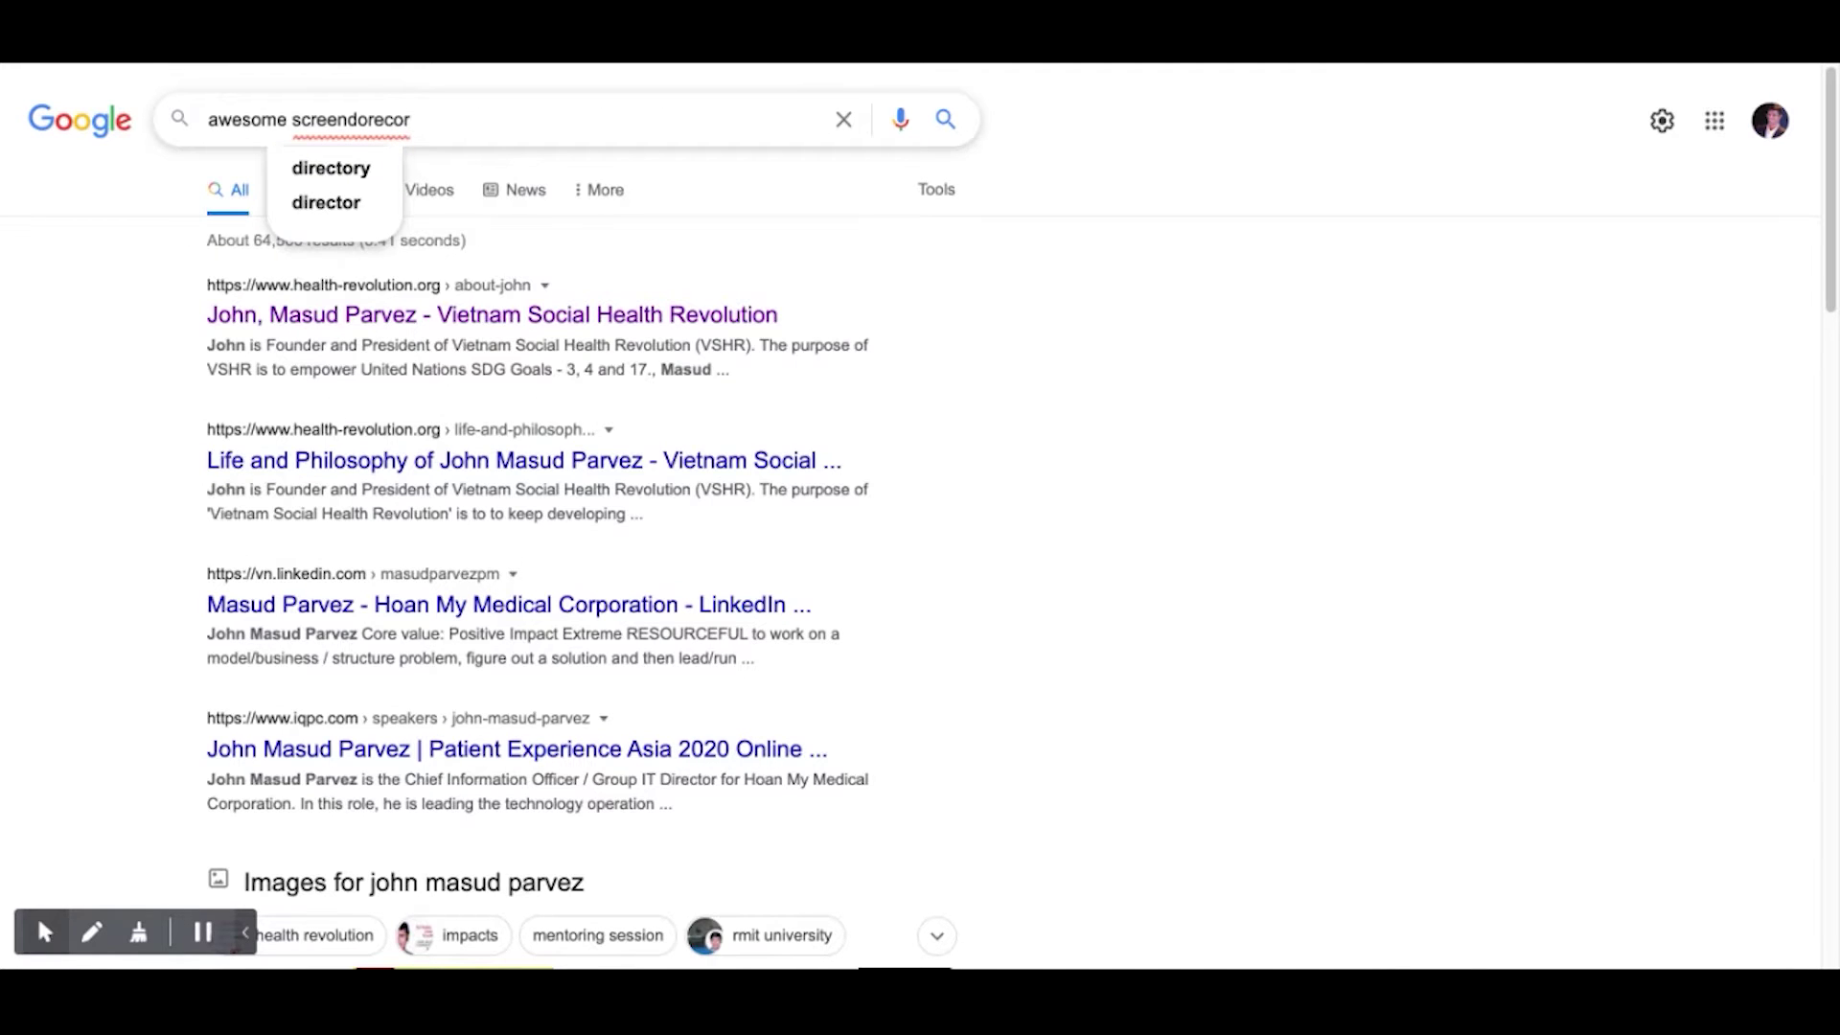
pyautogui.press('BackSpace')
pyautogui.press('BackSpace')
pyautogui.press('BackSpace')
pyautogui.press('BackSpace')
pyautogui.press('BackSpace')
pyautogui.press('BackSpace')
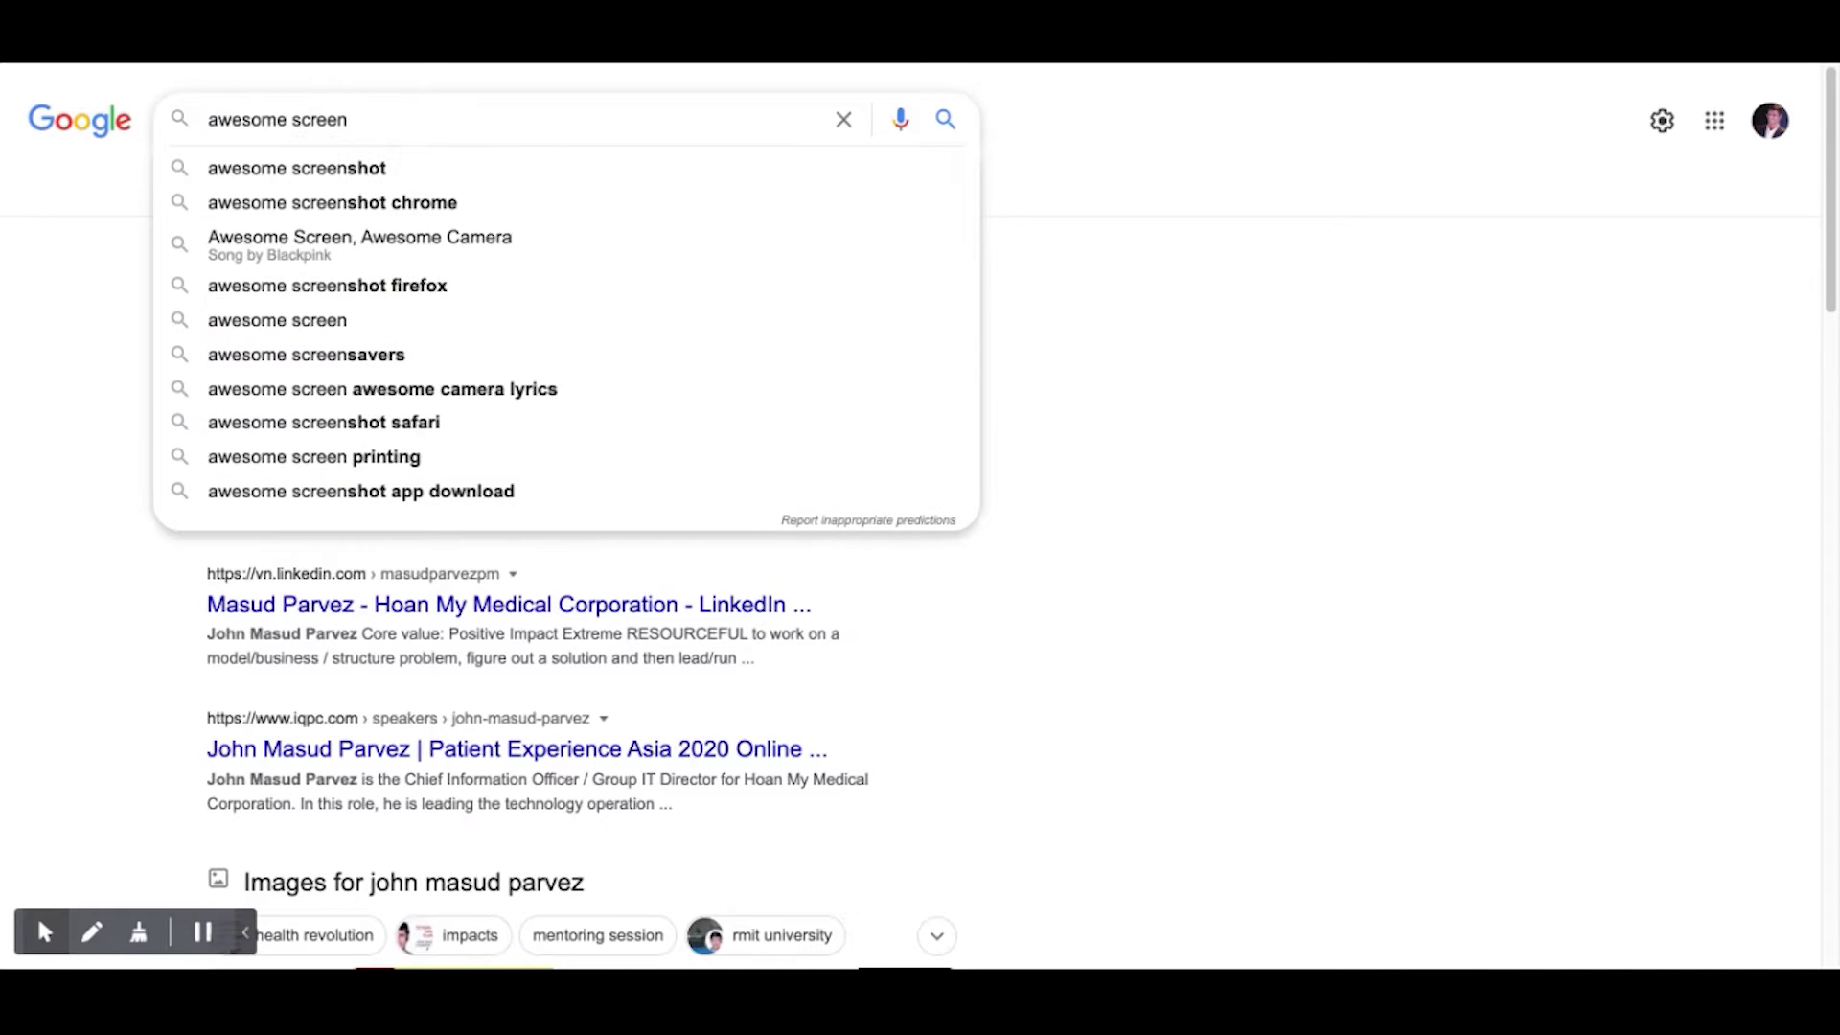
pyautogui.write(' rec')
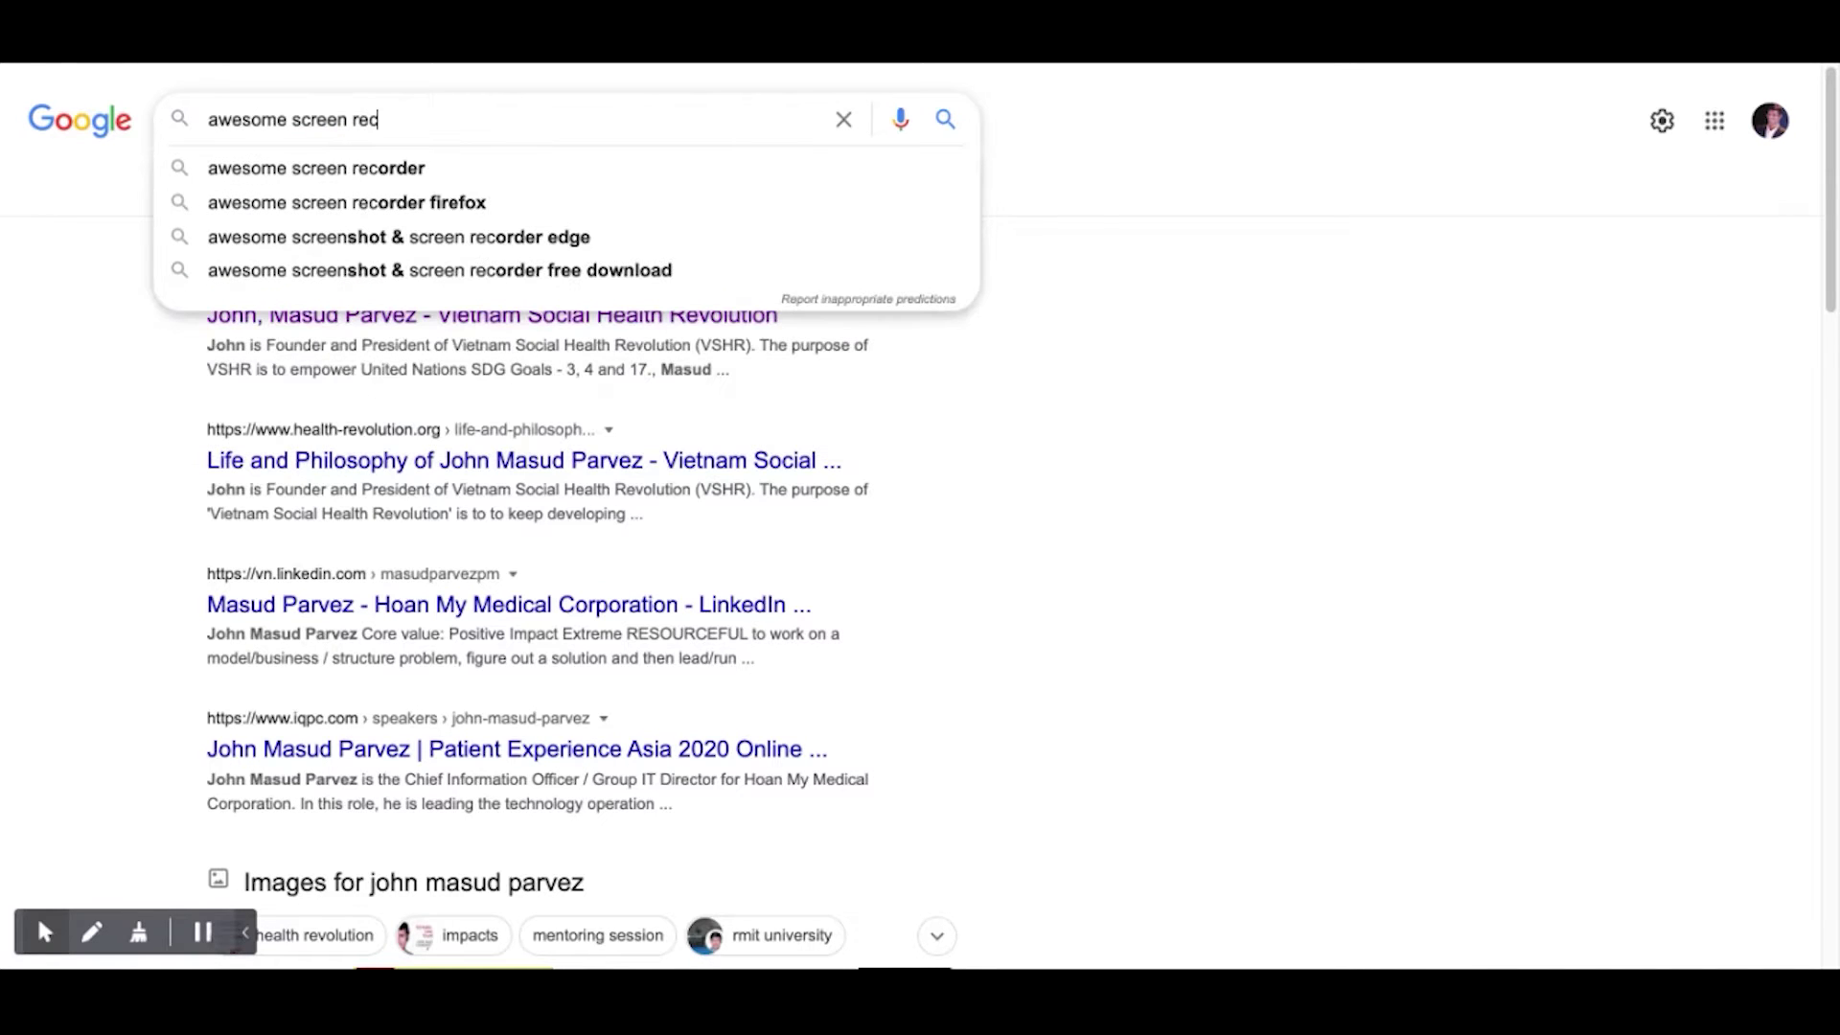
pyautogui.write('order g')
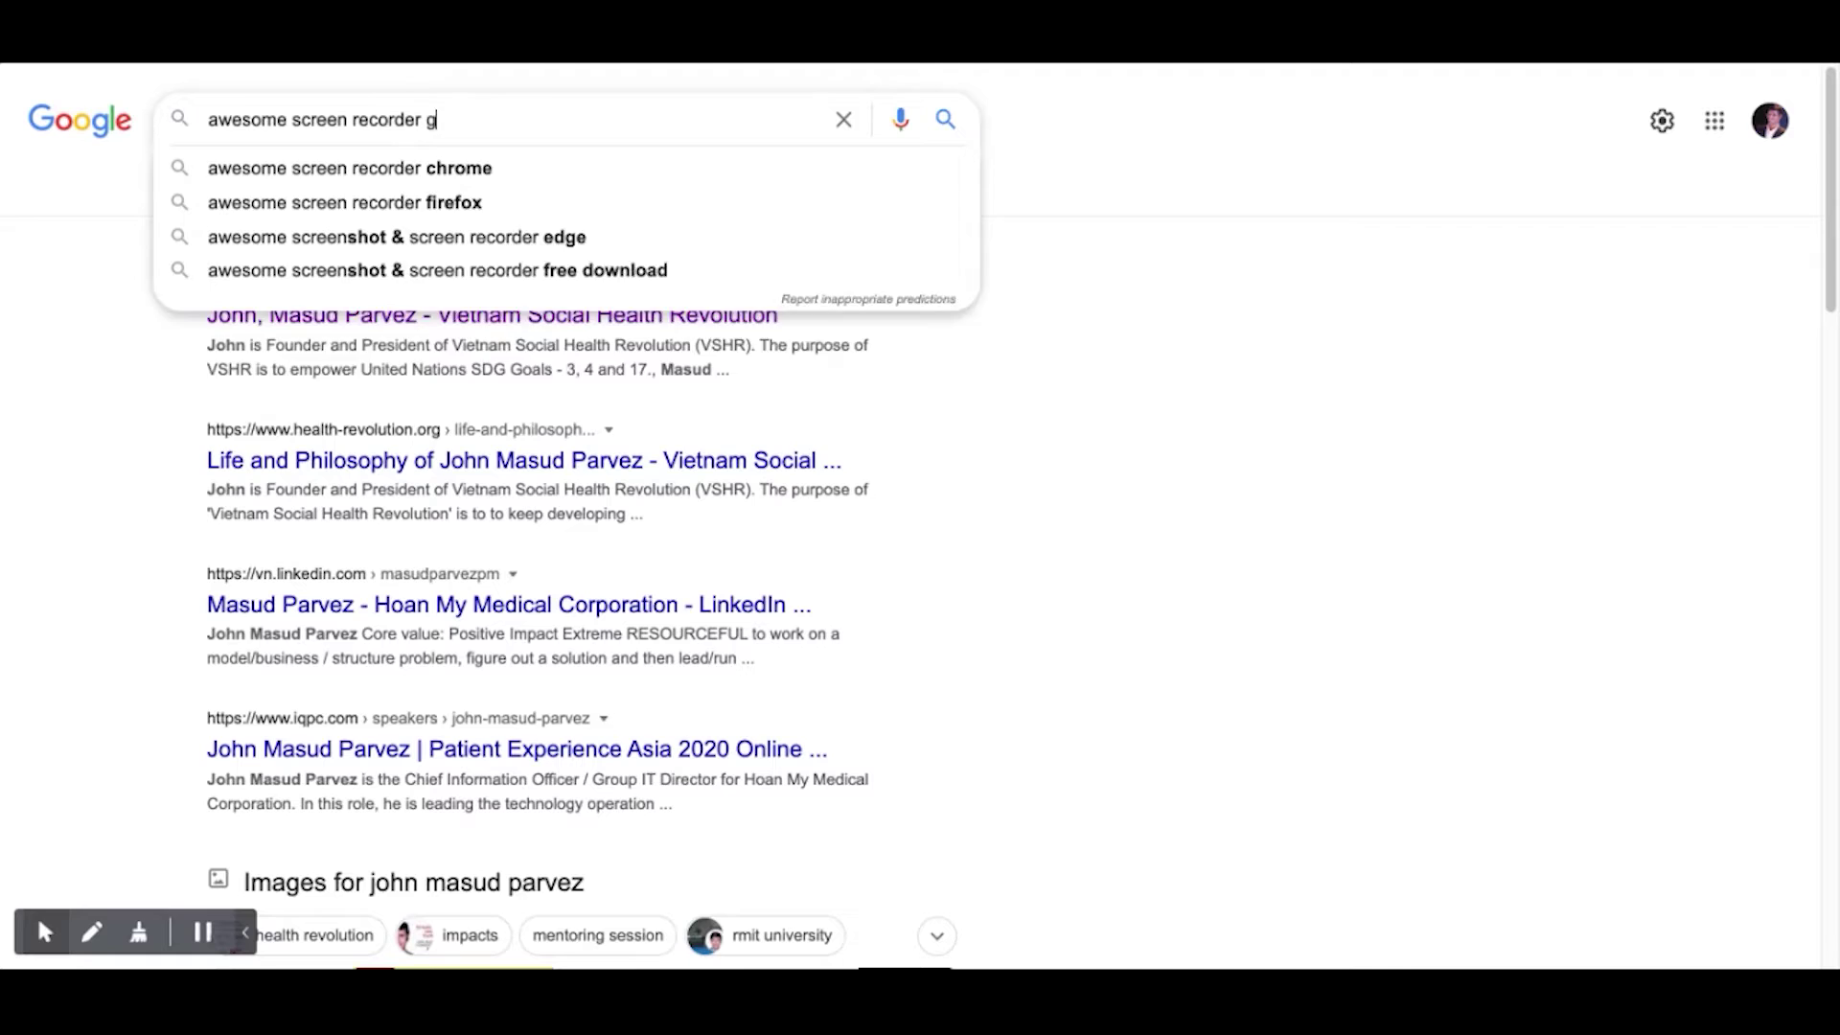
pyautogui.write('oogle')
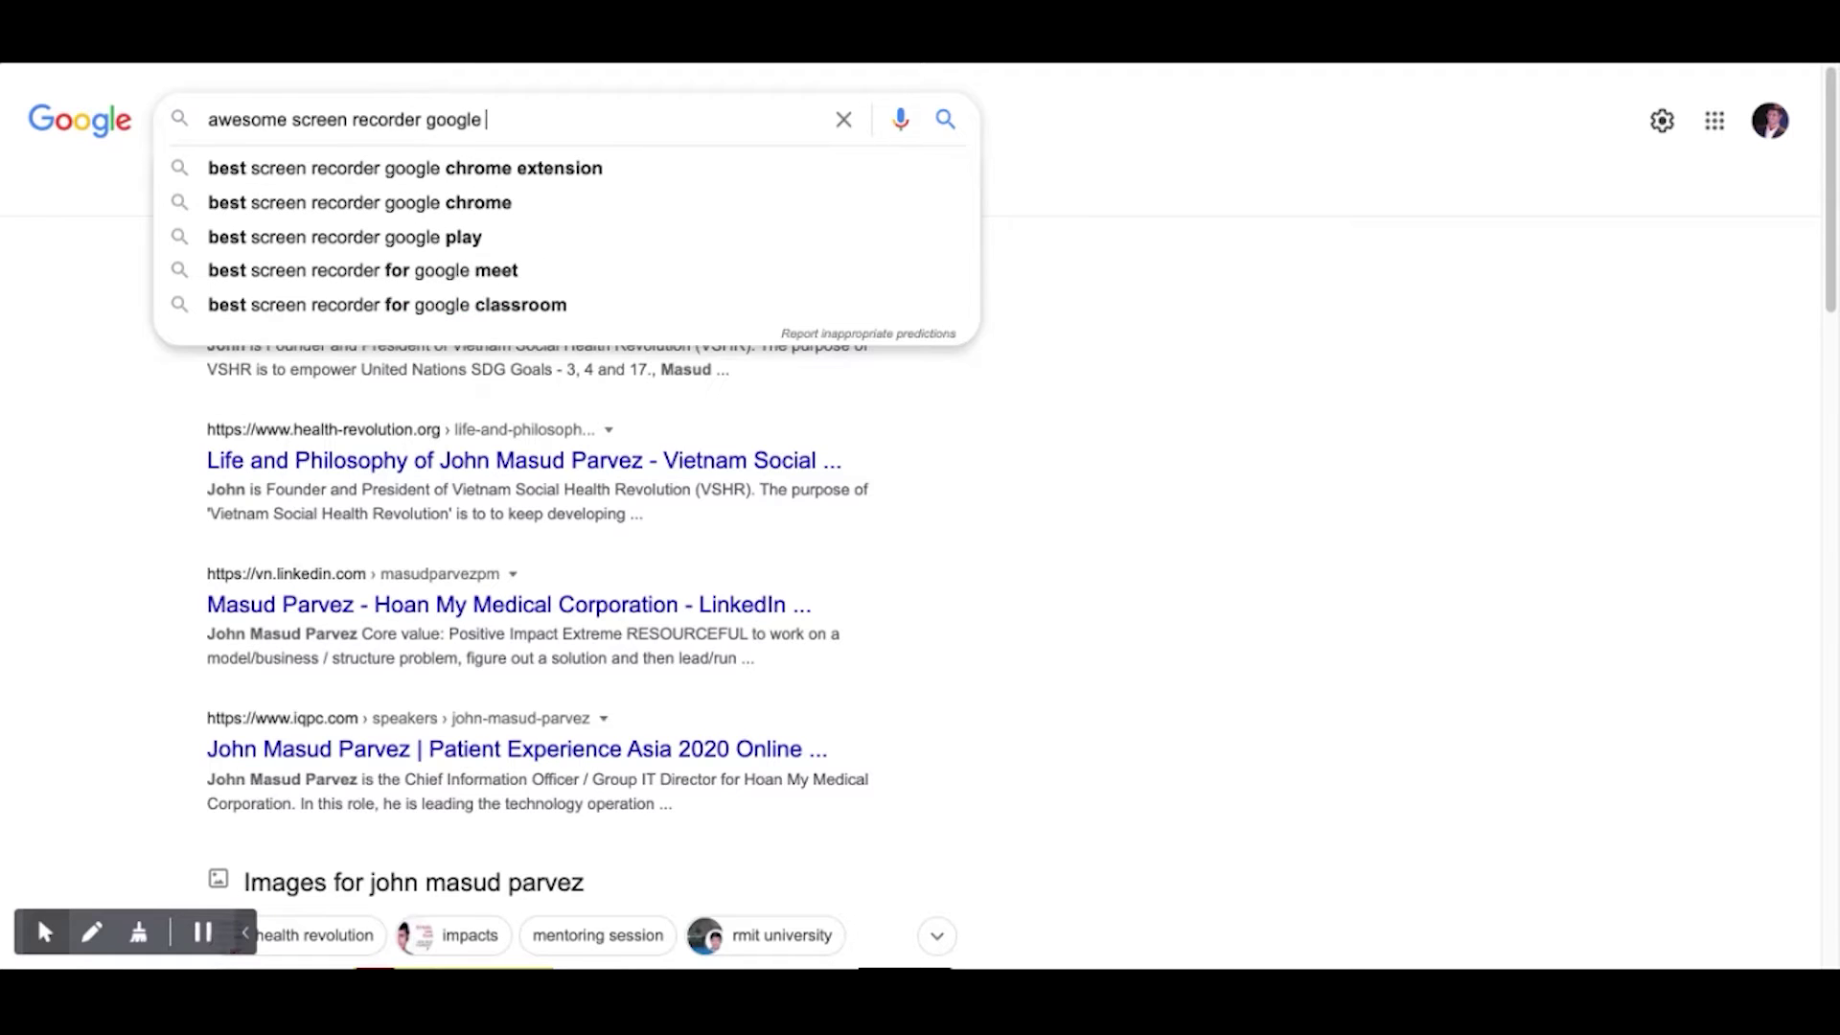
pyautogui.click(533, 168)
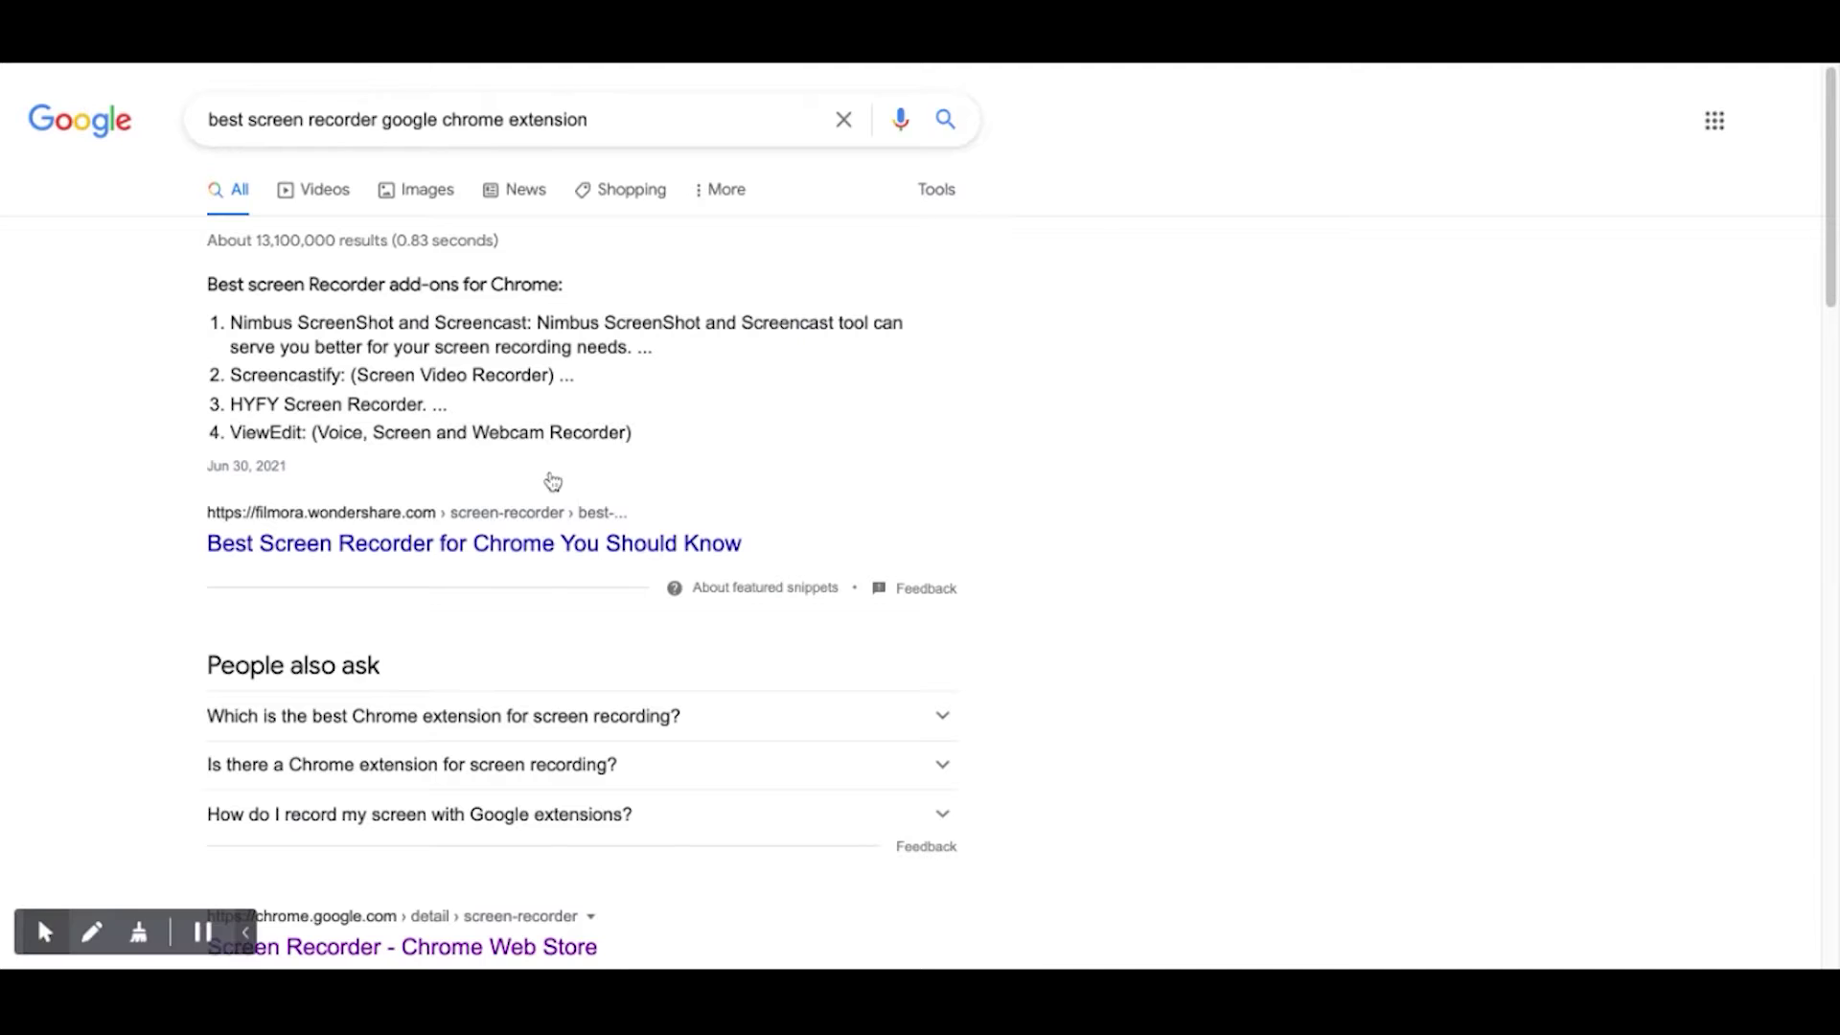
pyautogui.scroll(-4, 547, 547)
pyautogui.scroll(-3, 547, 547)
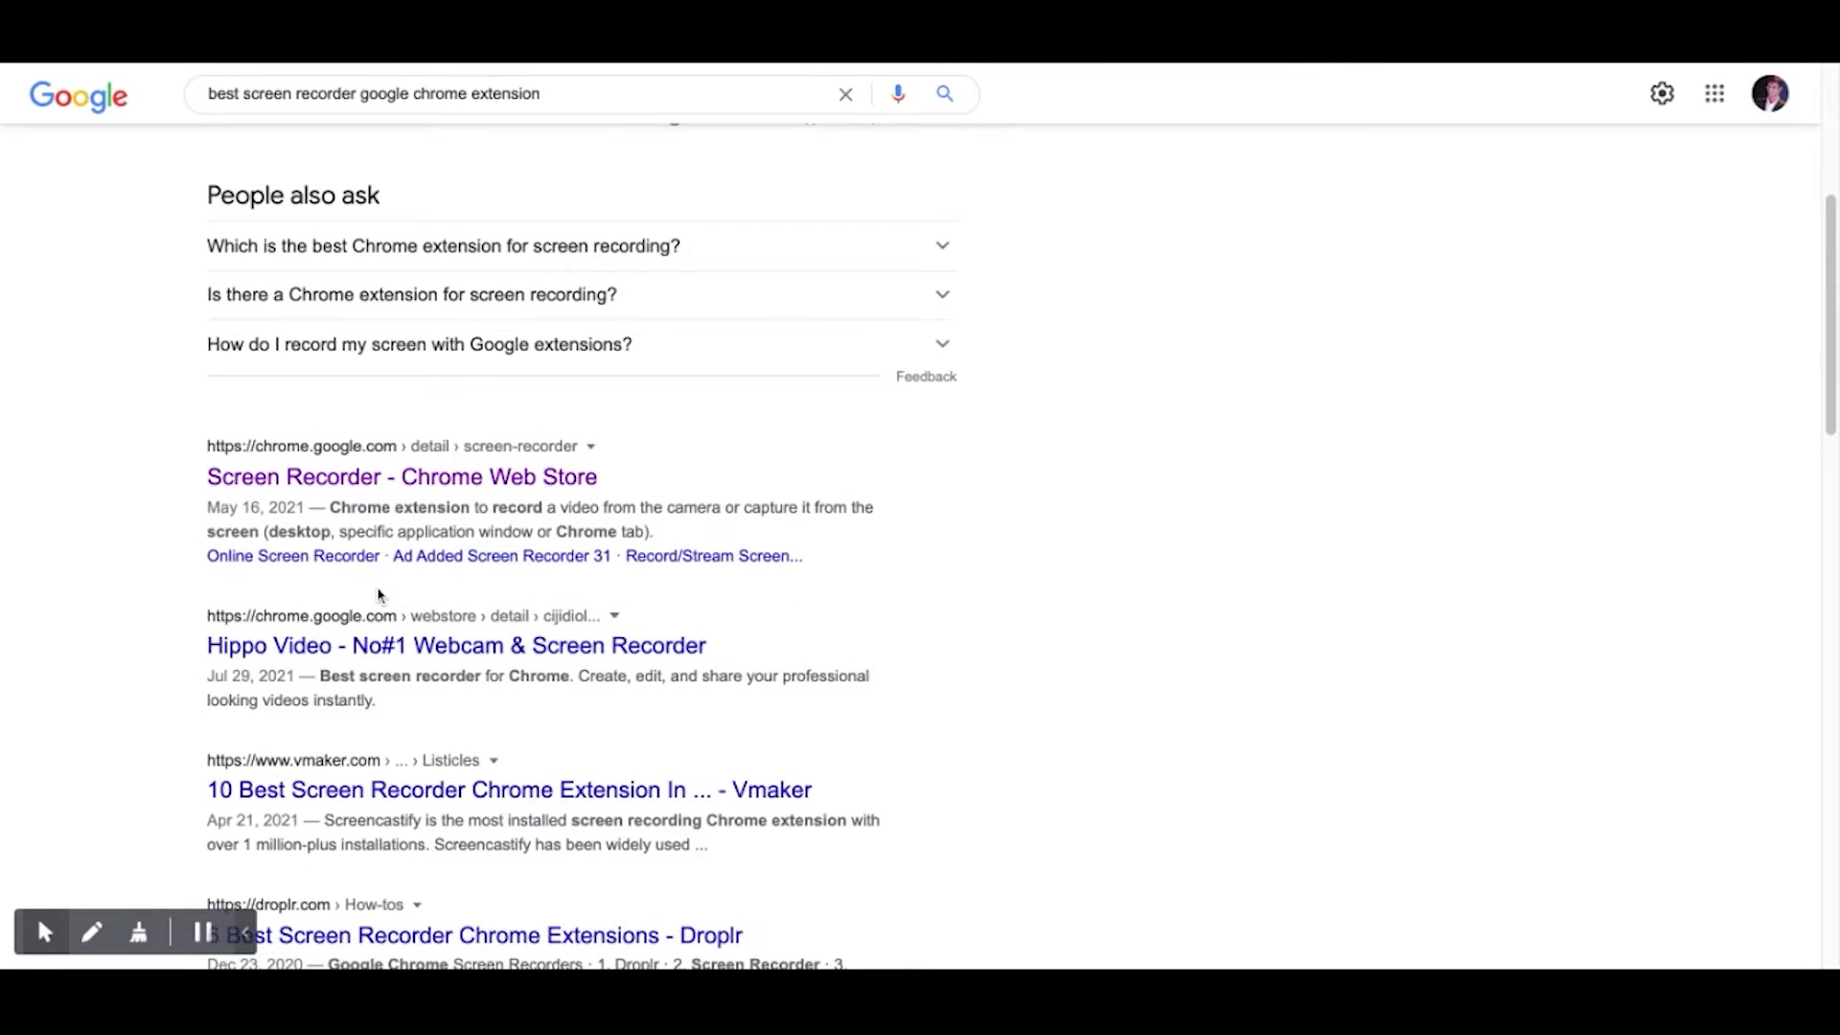
pyautogui.click(417, 480)
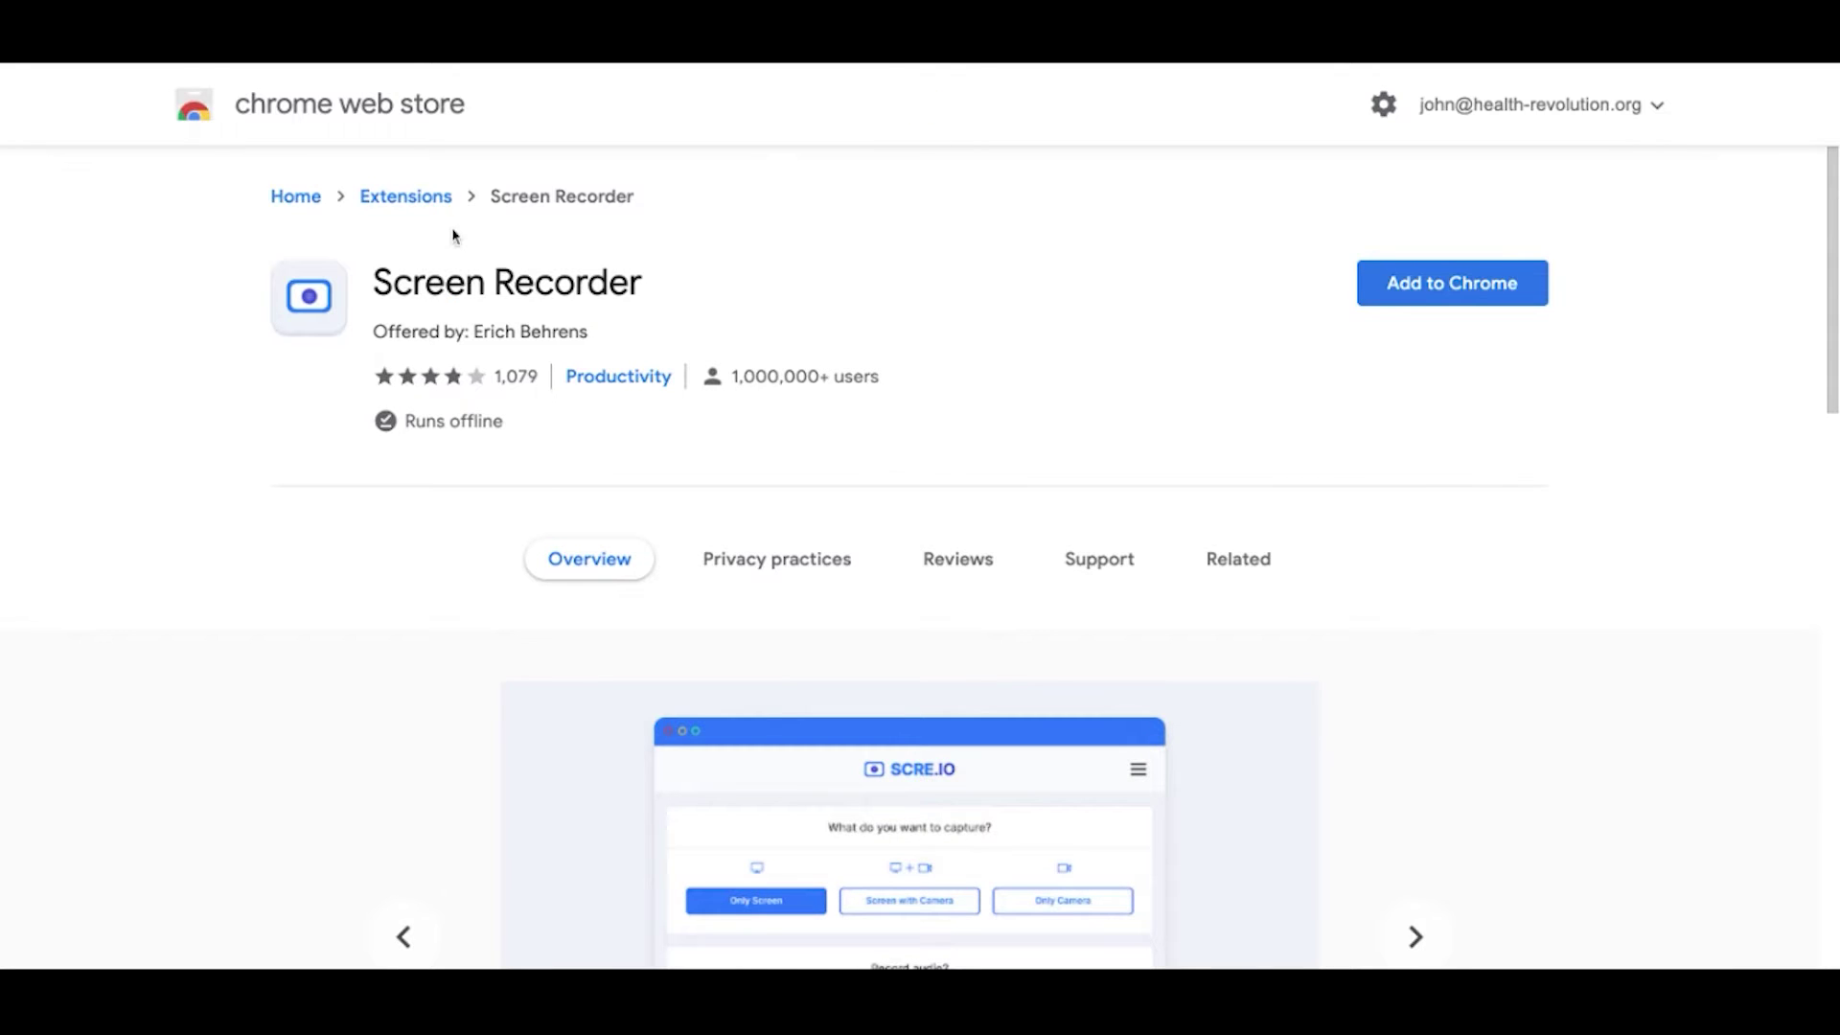
# Search the store for 'awesome screenshot recorder' and open the Awesome Screenshot & Screen Recorder listing
pyautogui.click(273, 102)
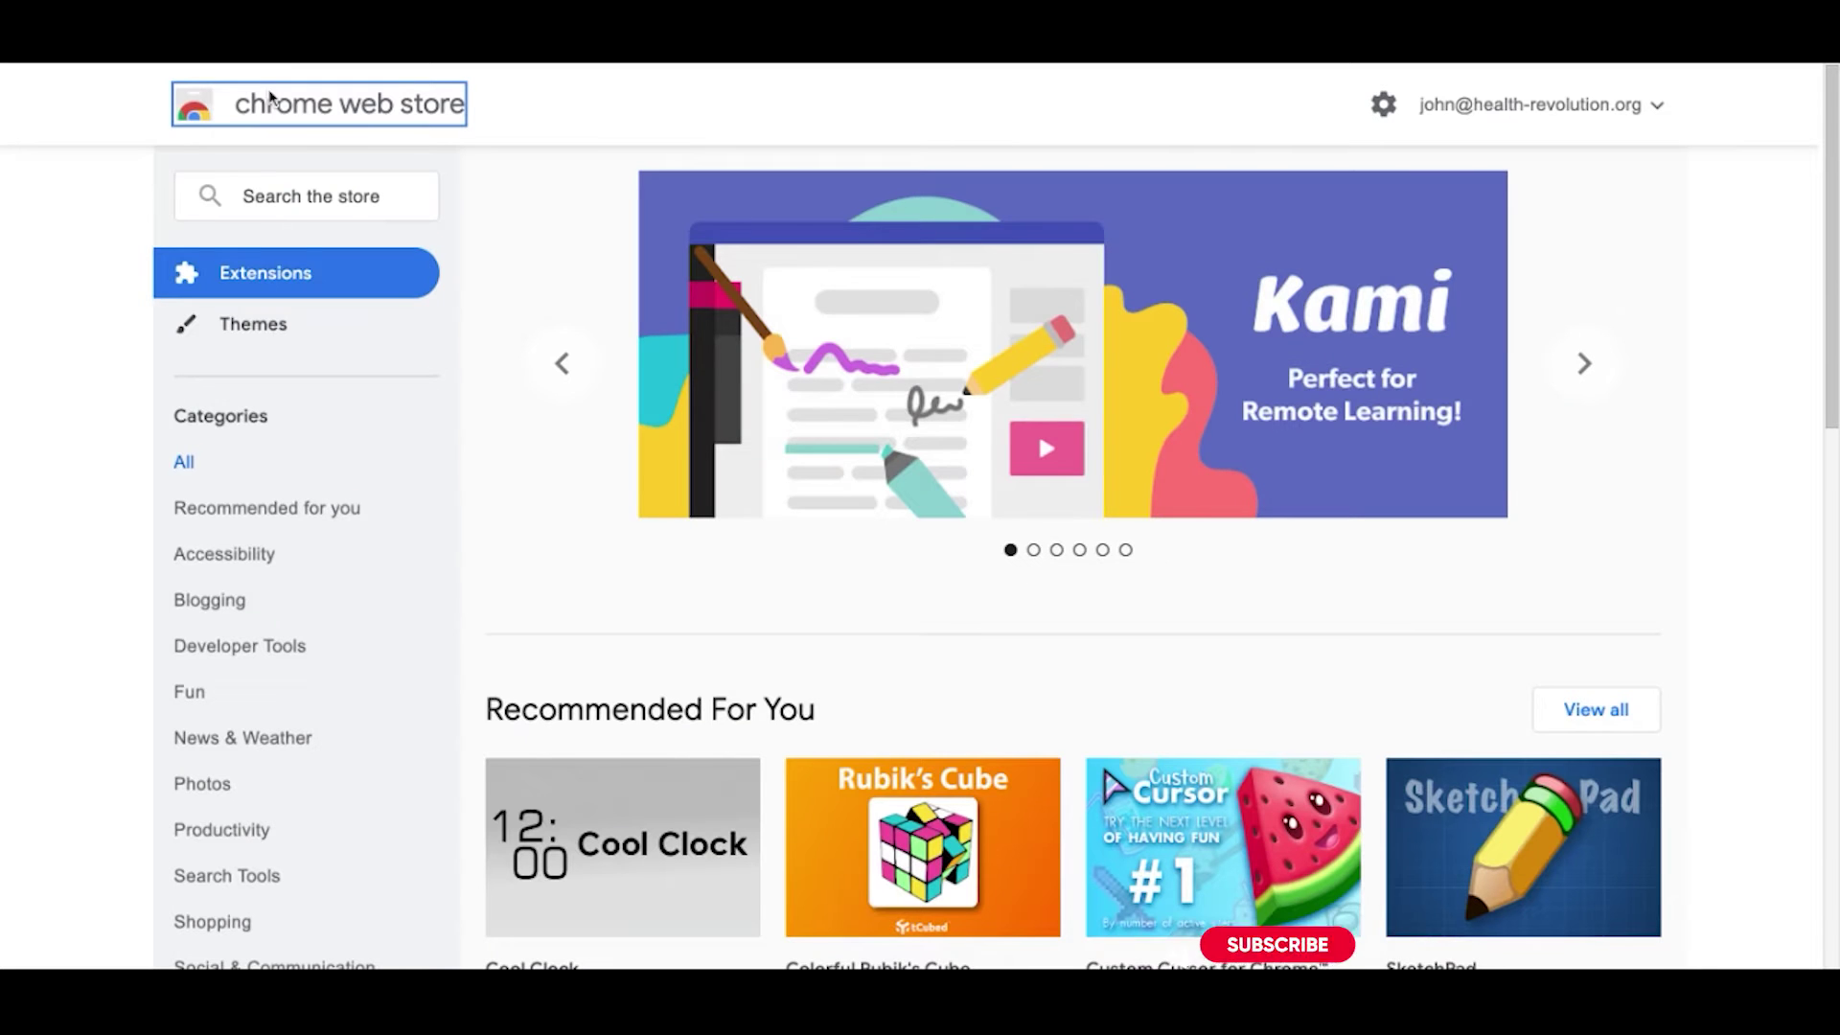
pyautogui.click(325, 203)
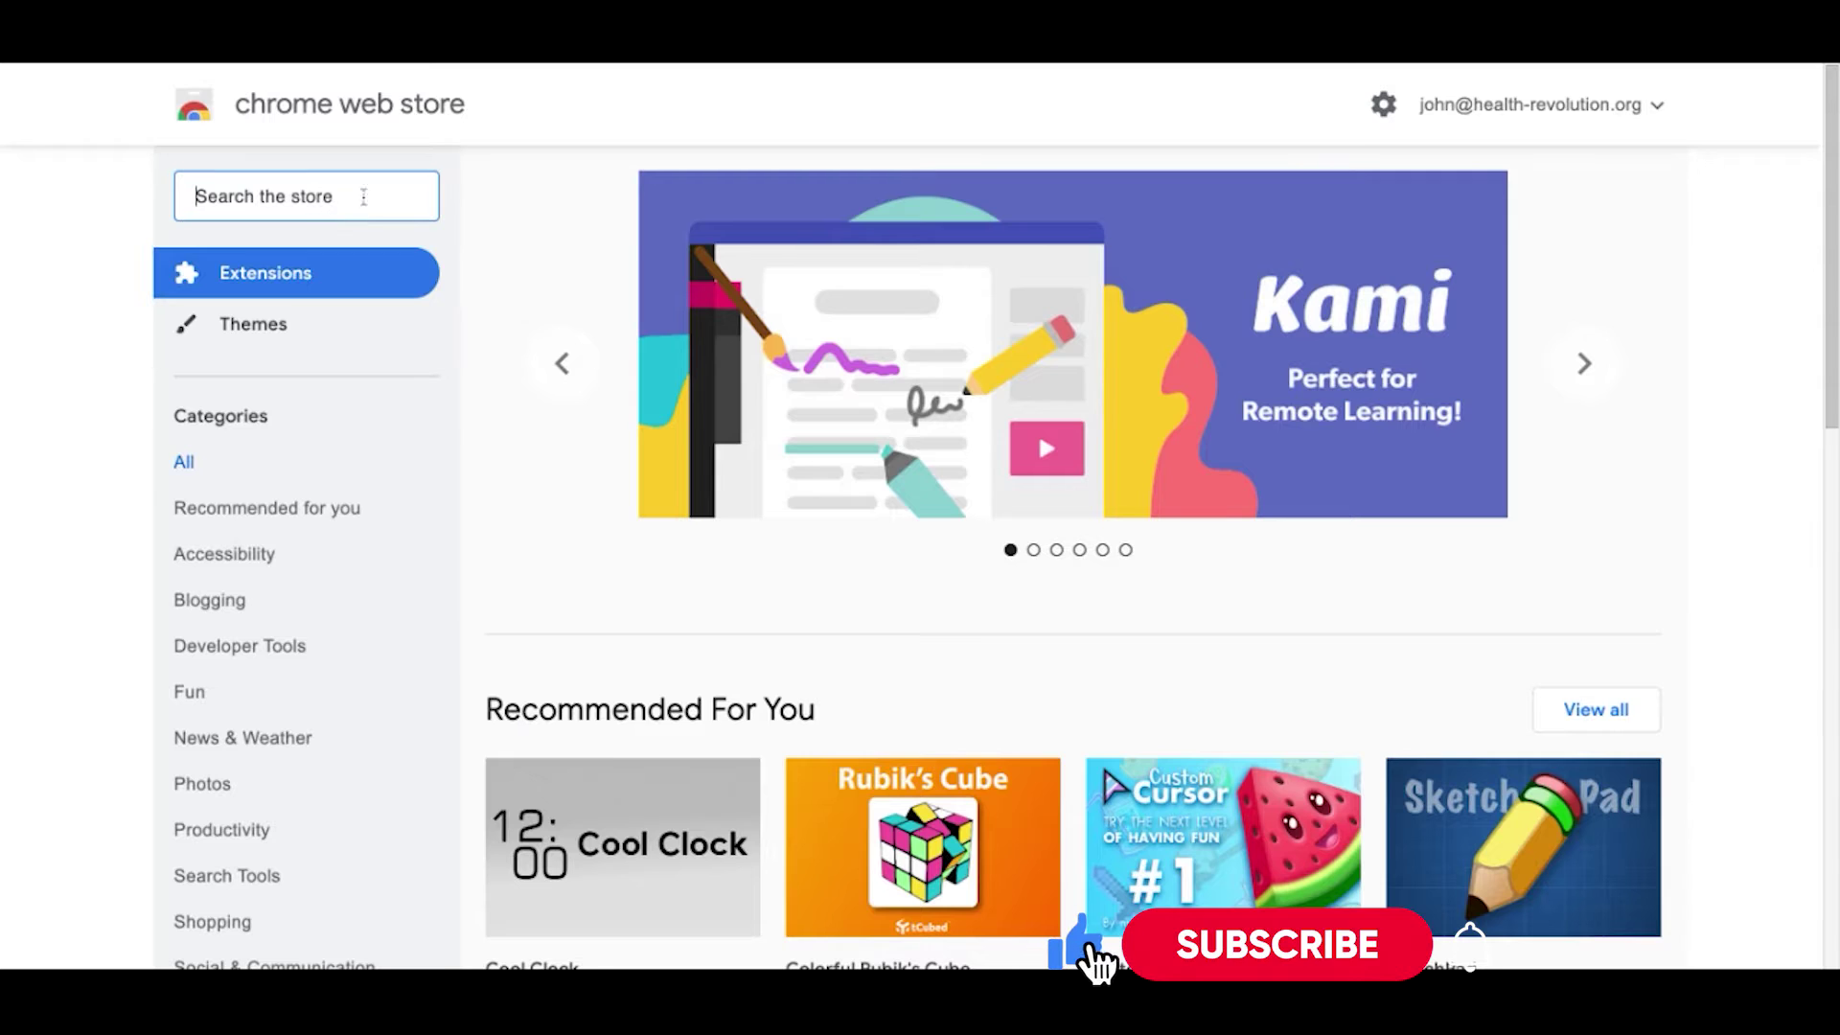
pyautogui.write('Awesome ')
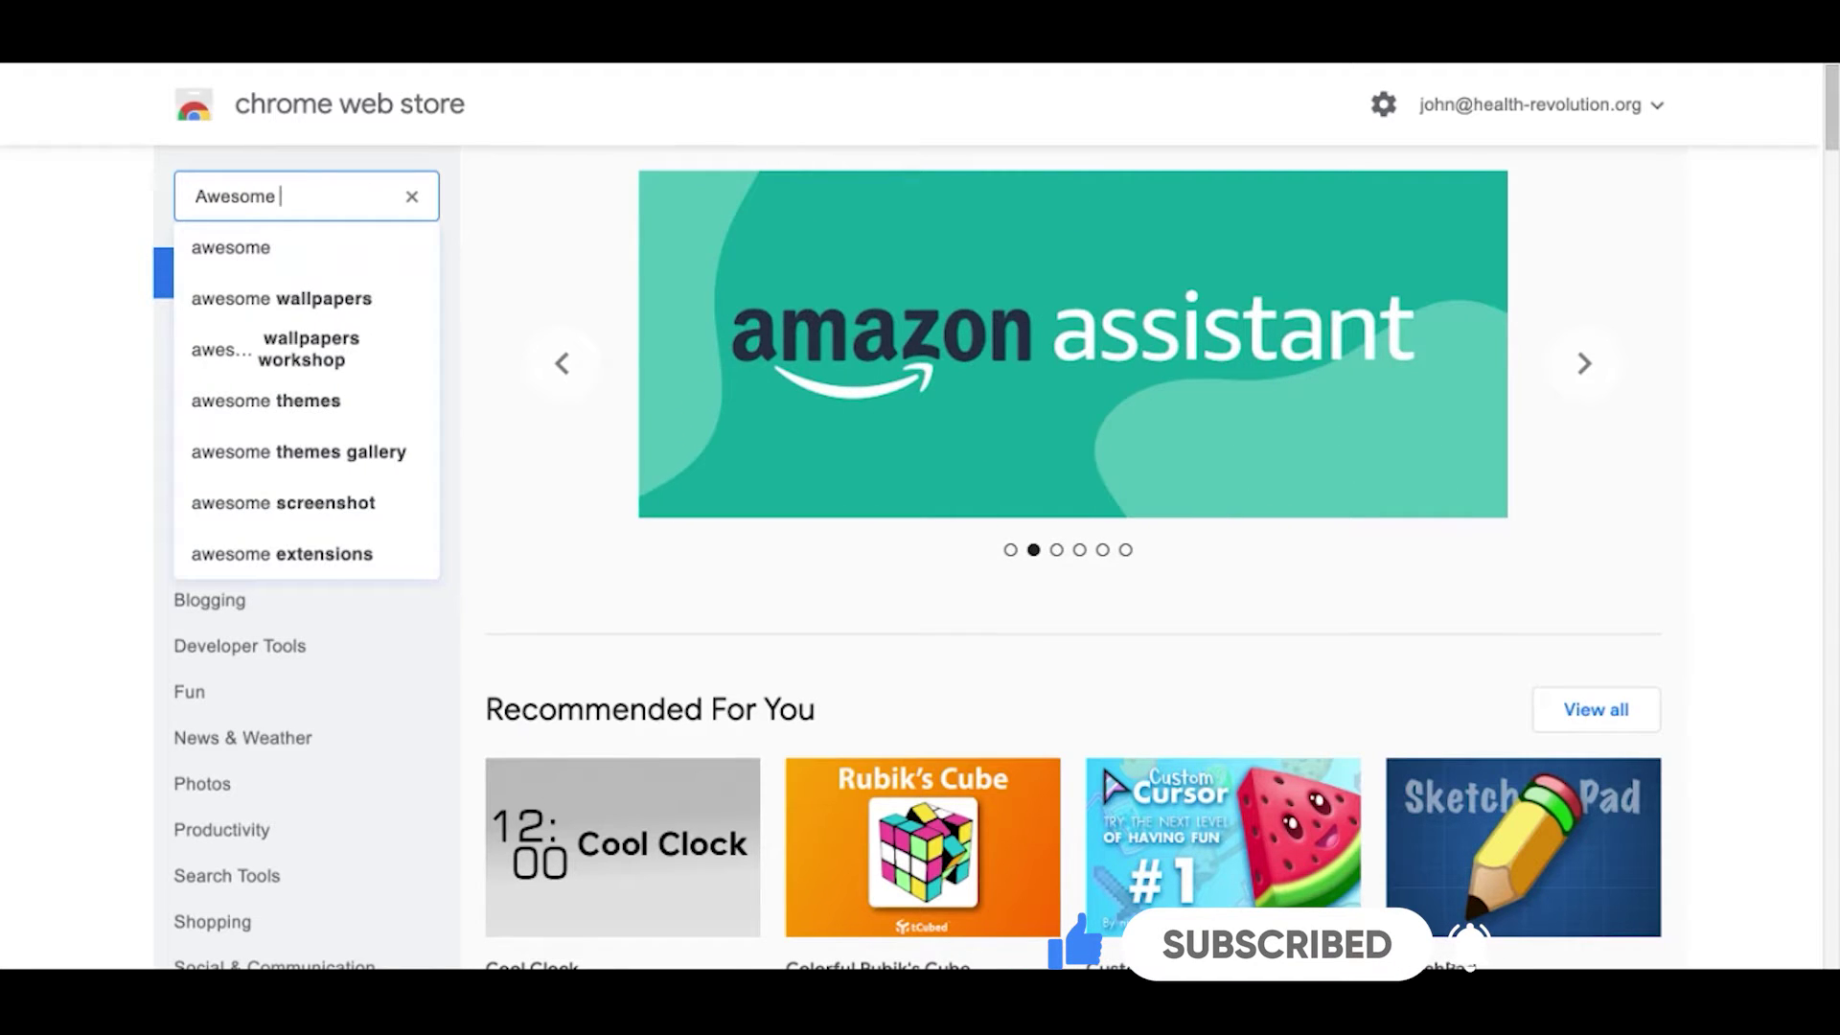
pyautogui.write('sc')
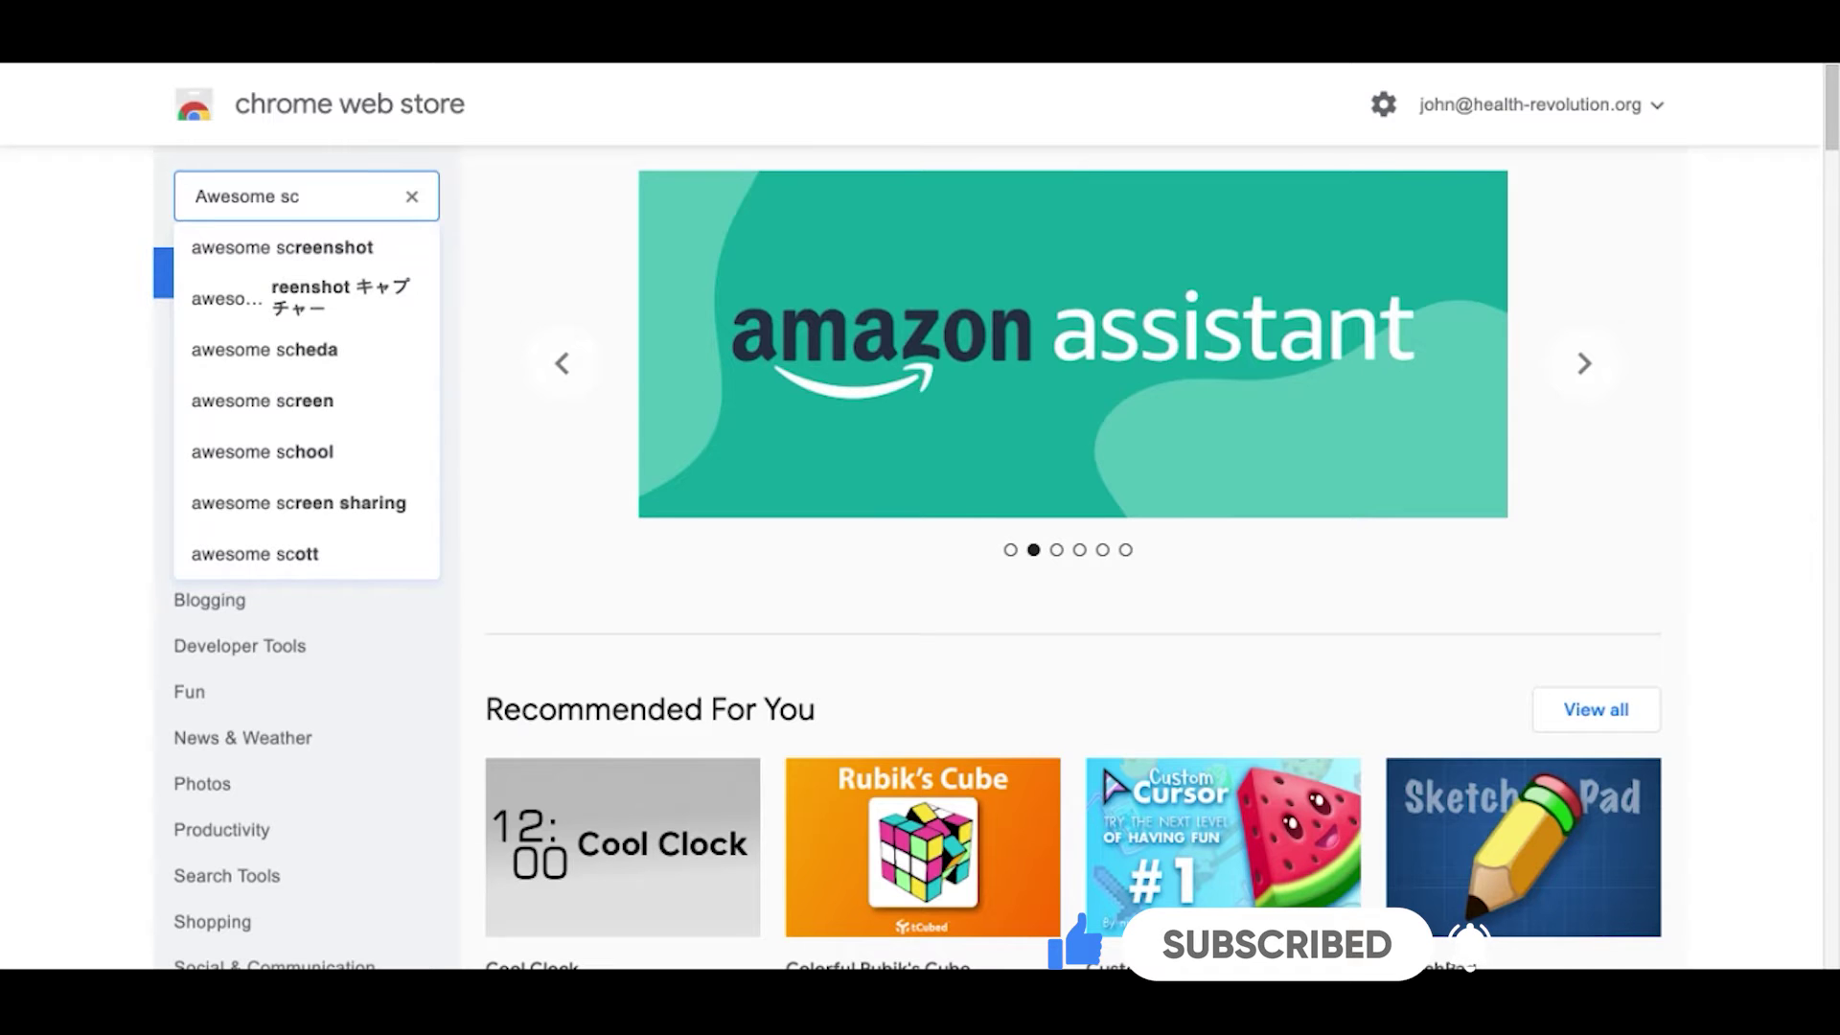
pyautogui.press('Down')
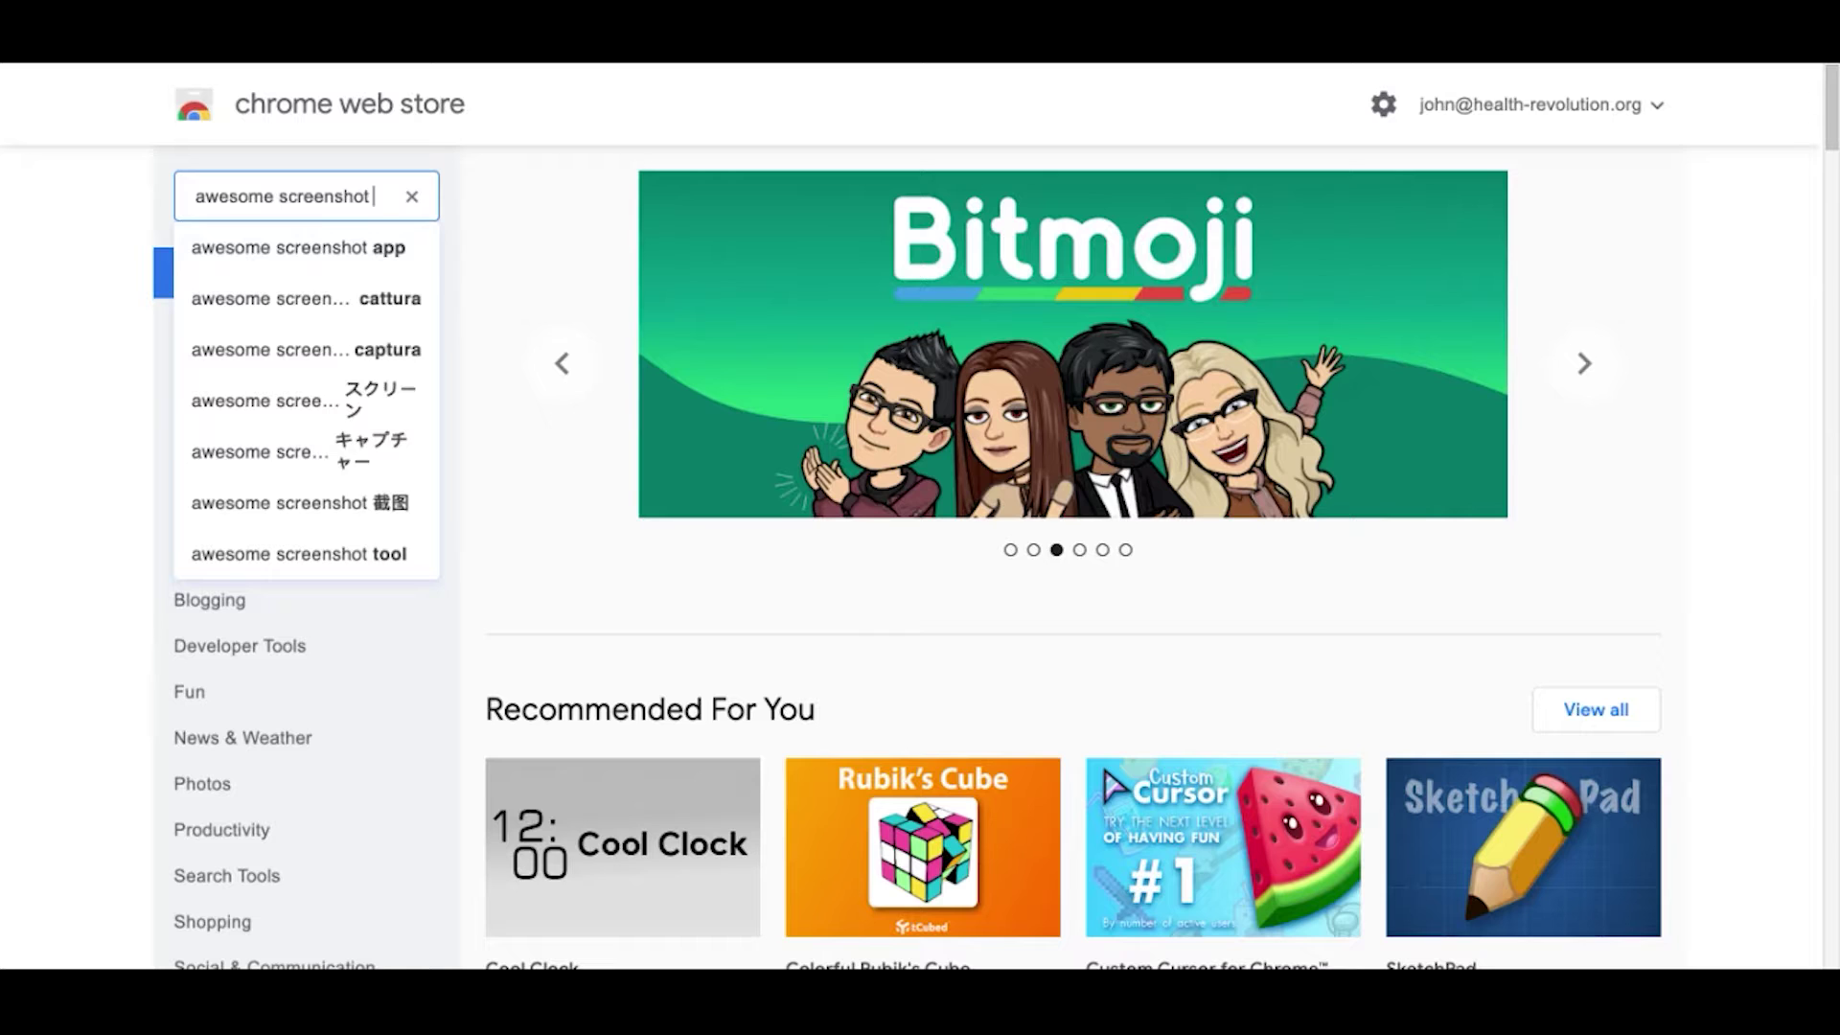
pyautogui.write('recorder')
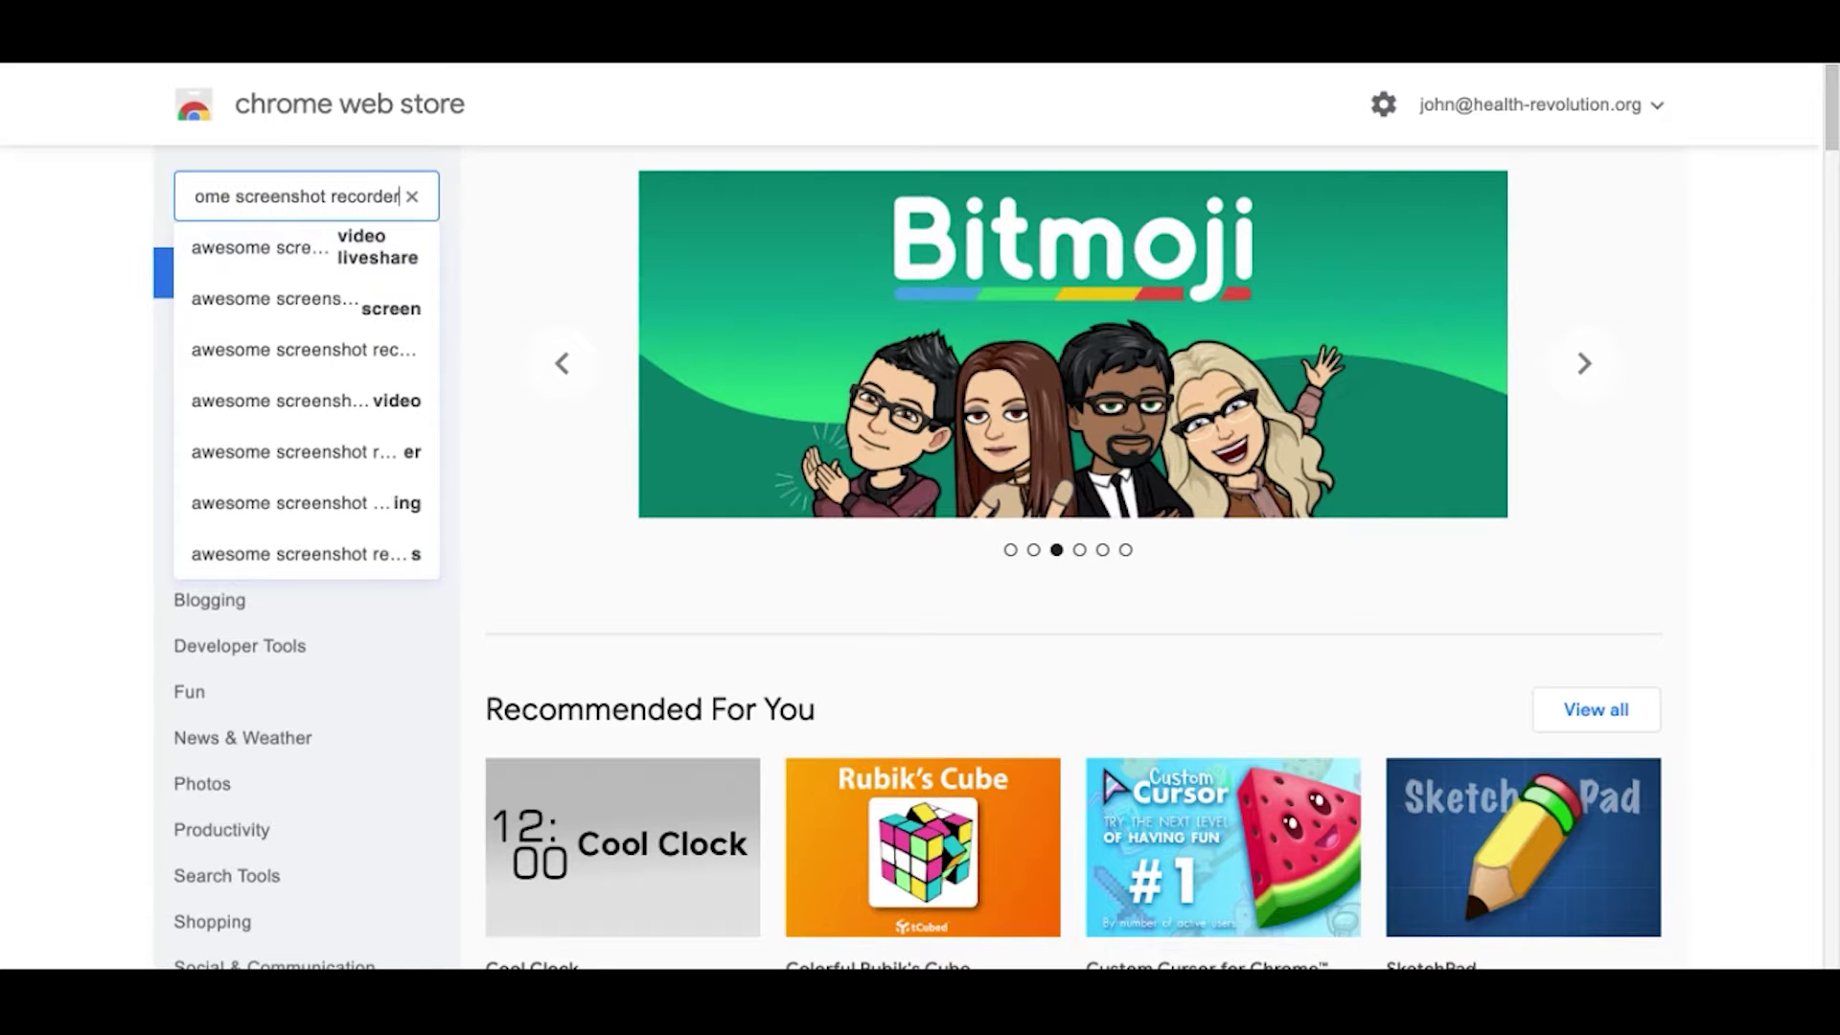
pyautogui.press('Return')
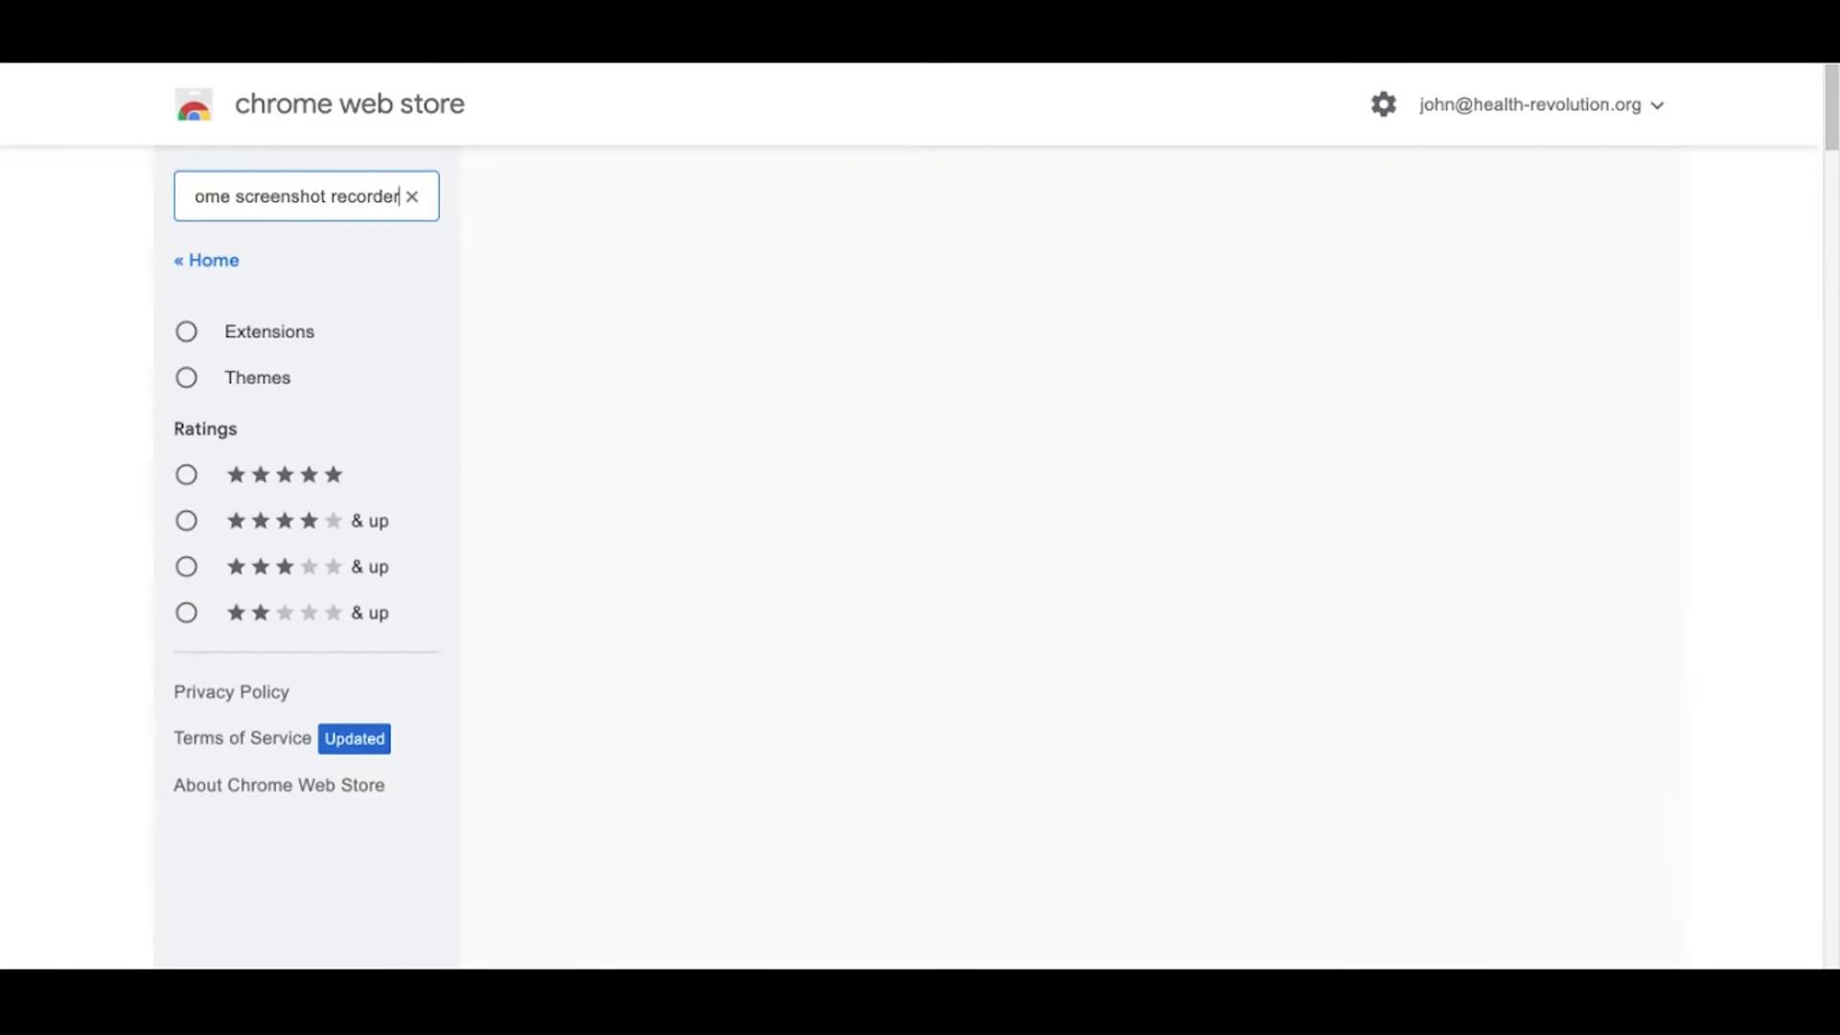
pyautogui.scroll(-1, 664, 577)
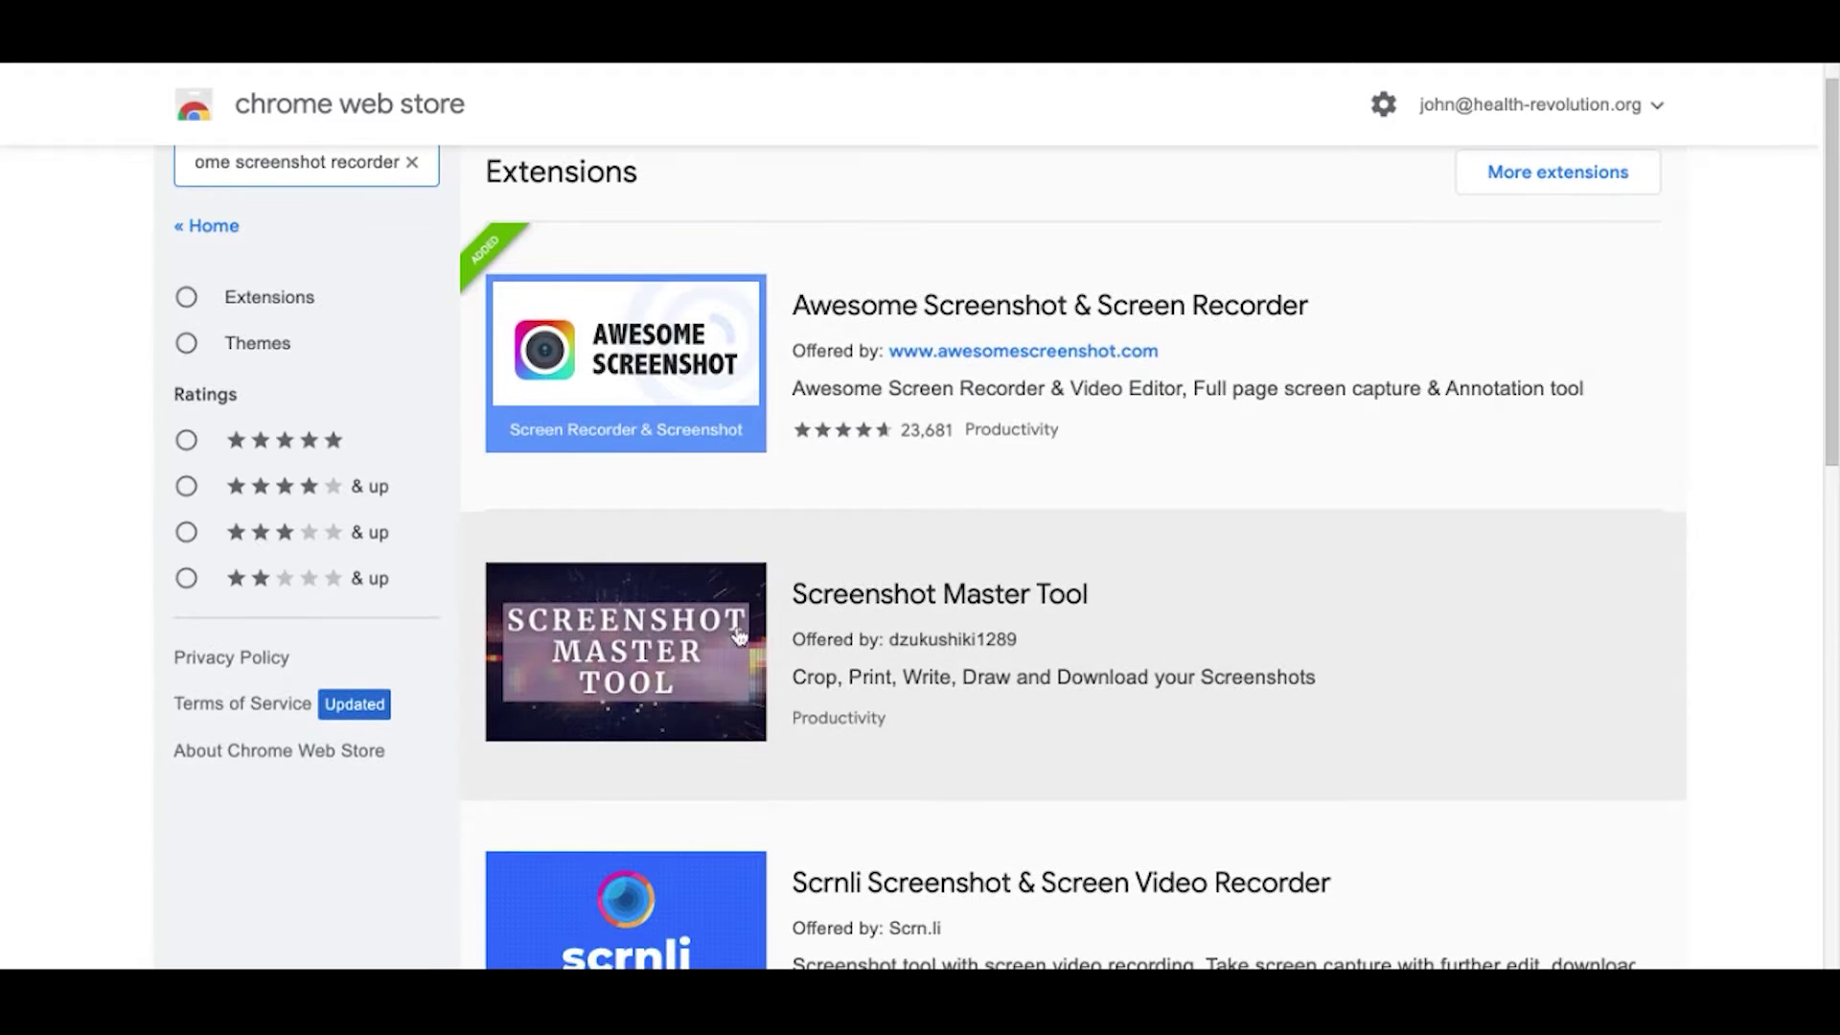
pyautogui.scroll(-1, 863, 461)
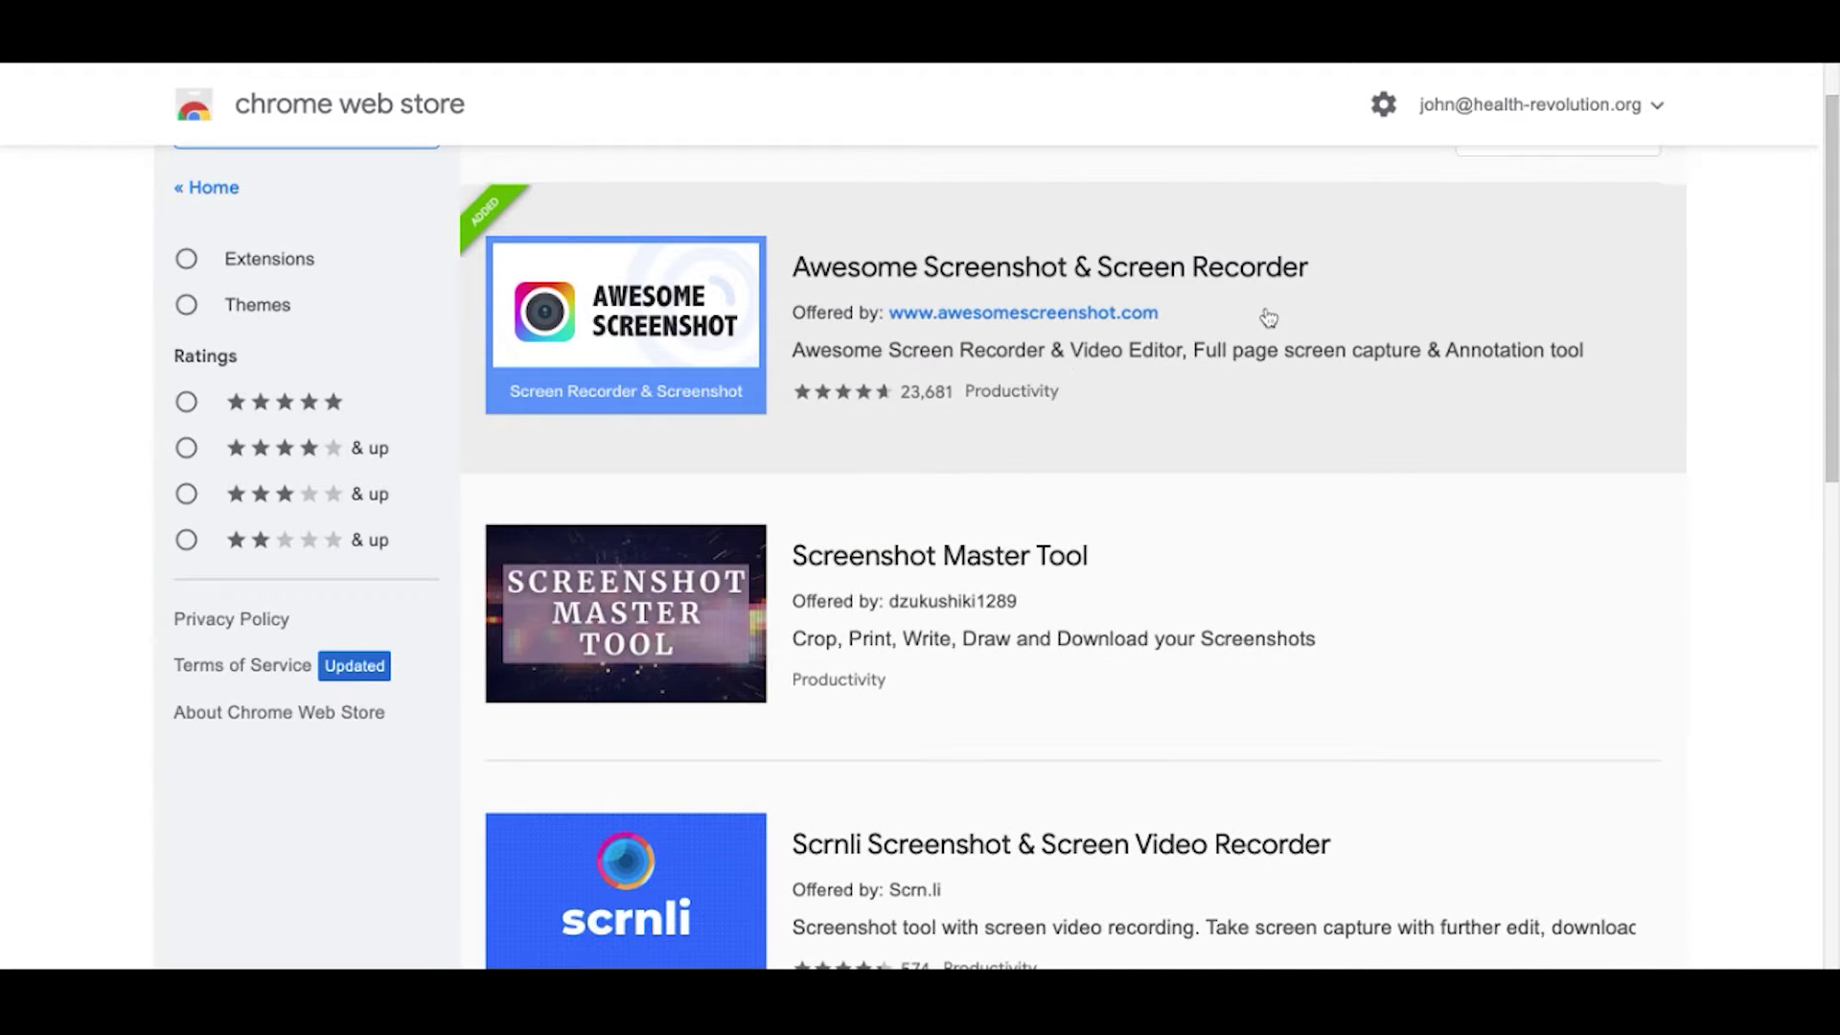
pyautogui.click(1319, 309)
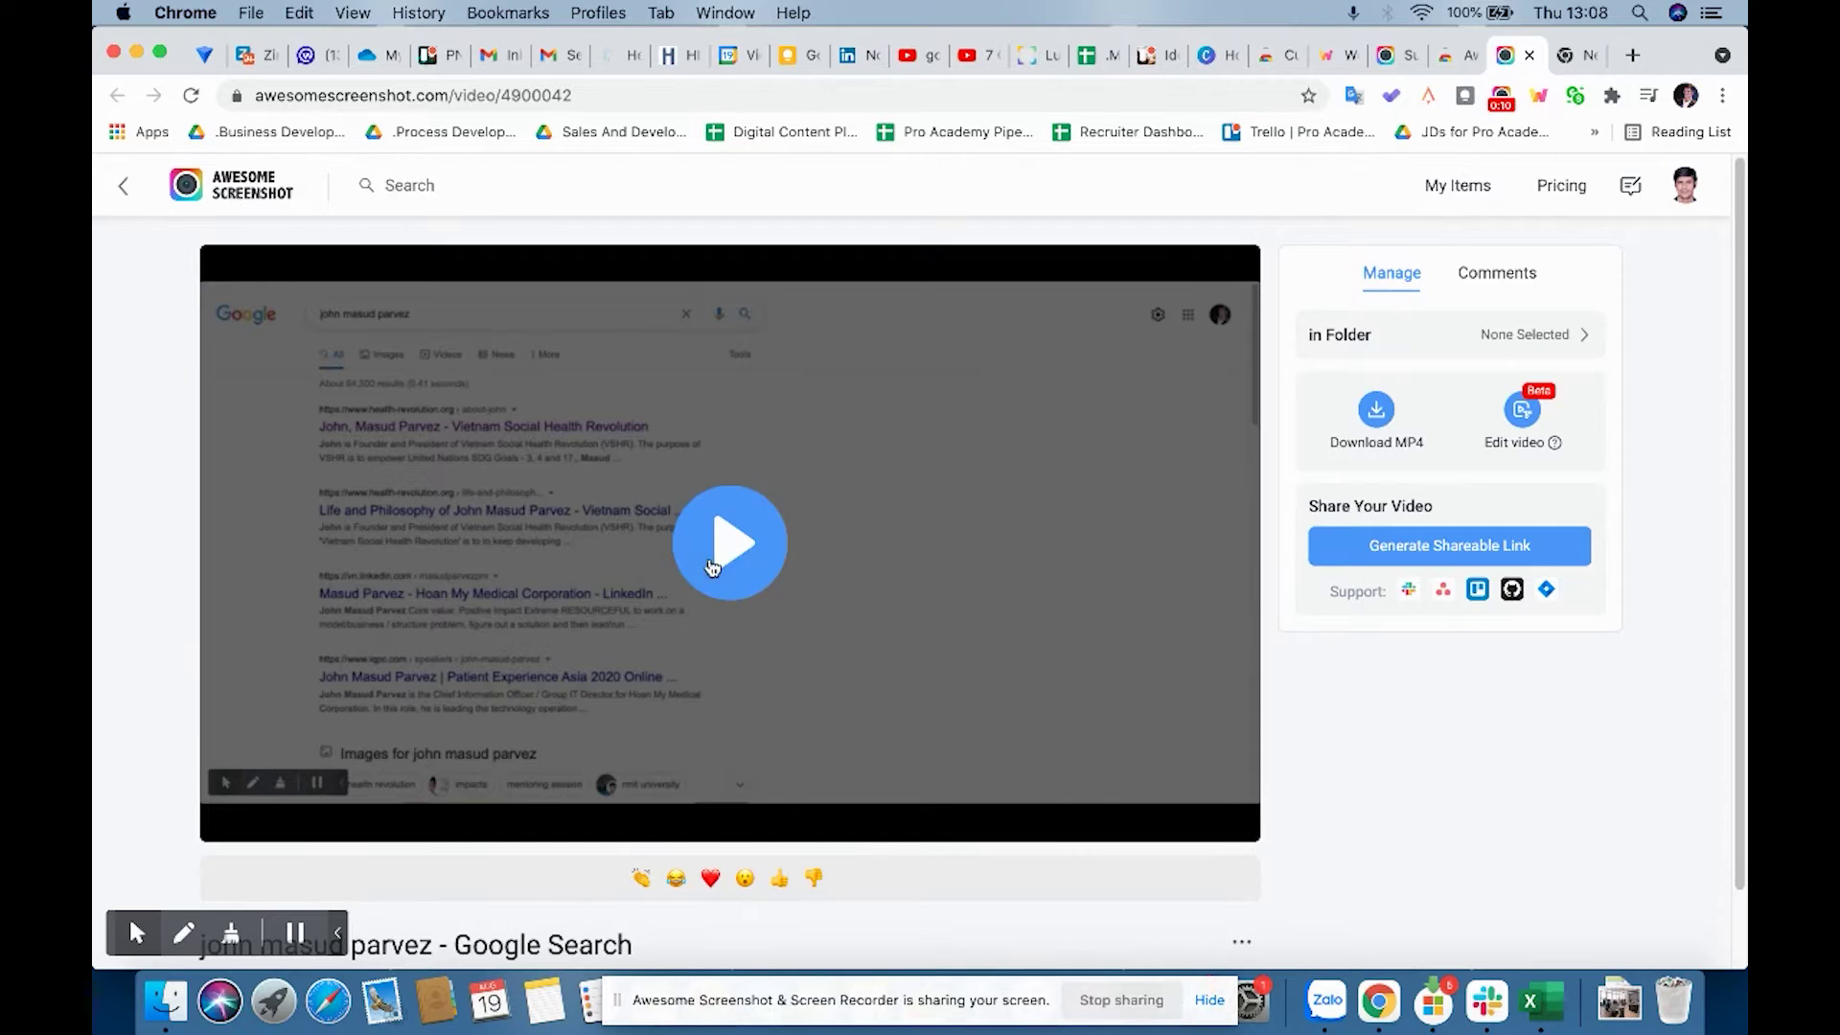
# Play the recorded video and pause it at 00:03
pyautogui.click(720, 554)
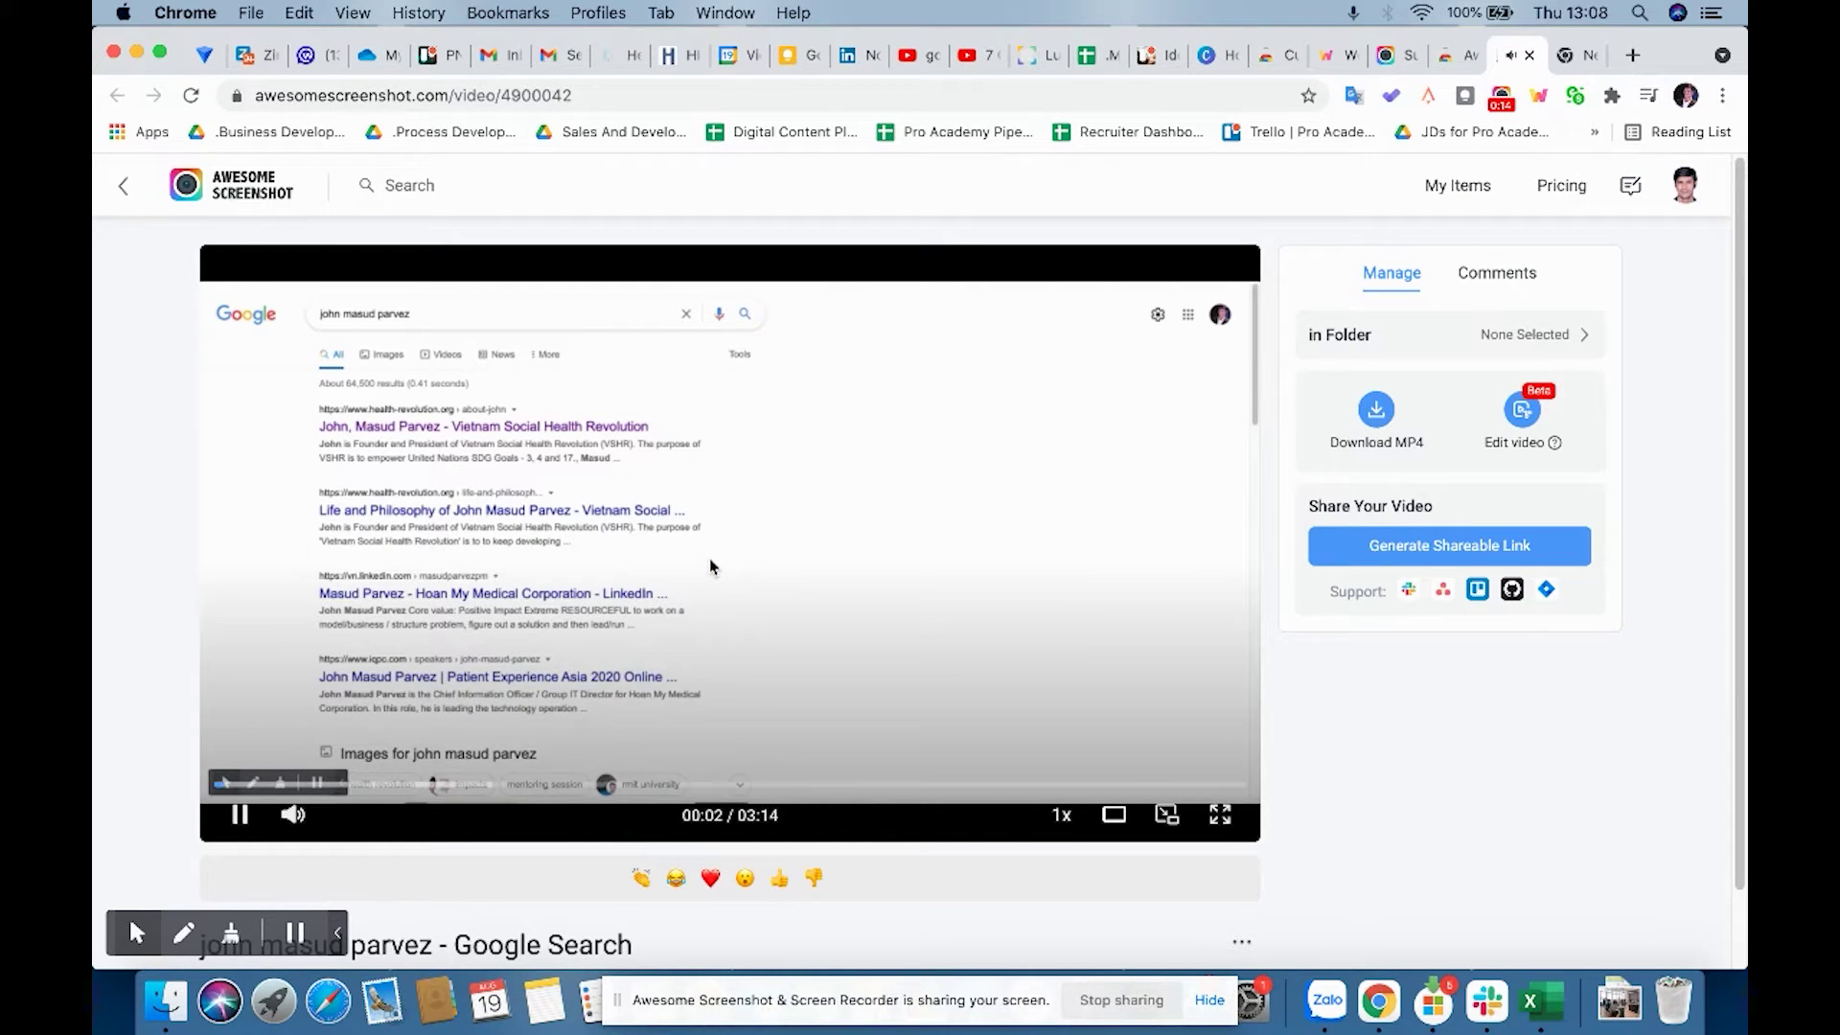
pyautogui.click(709, 565)
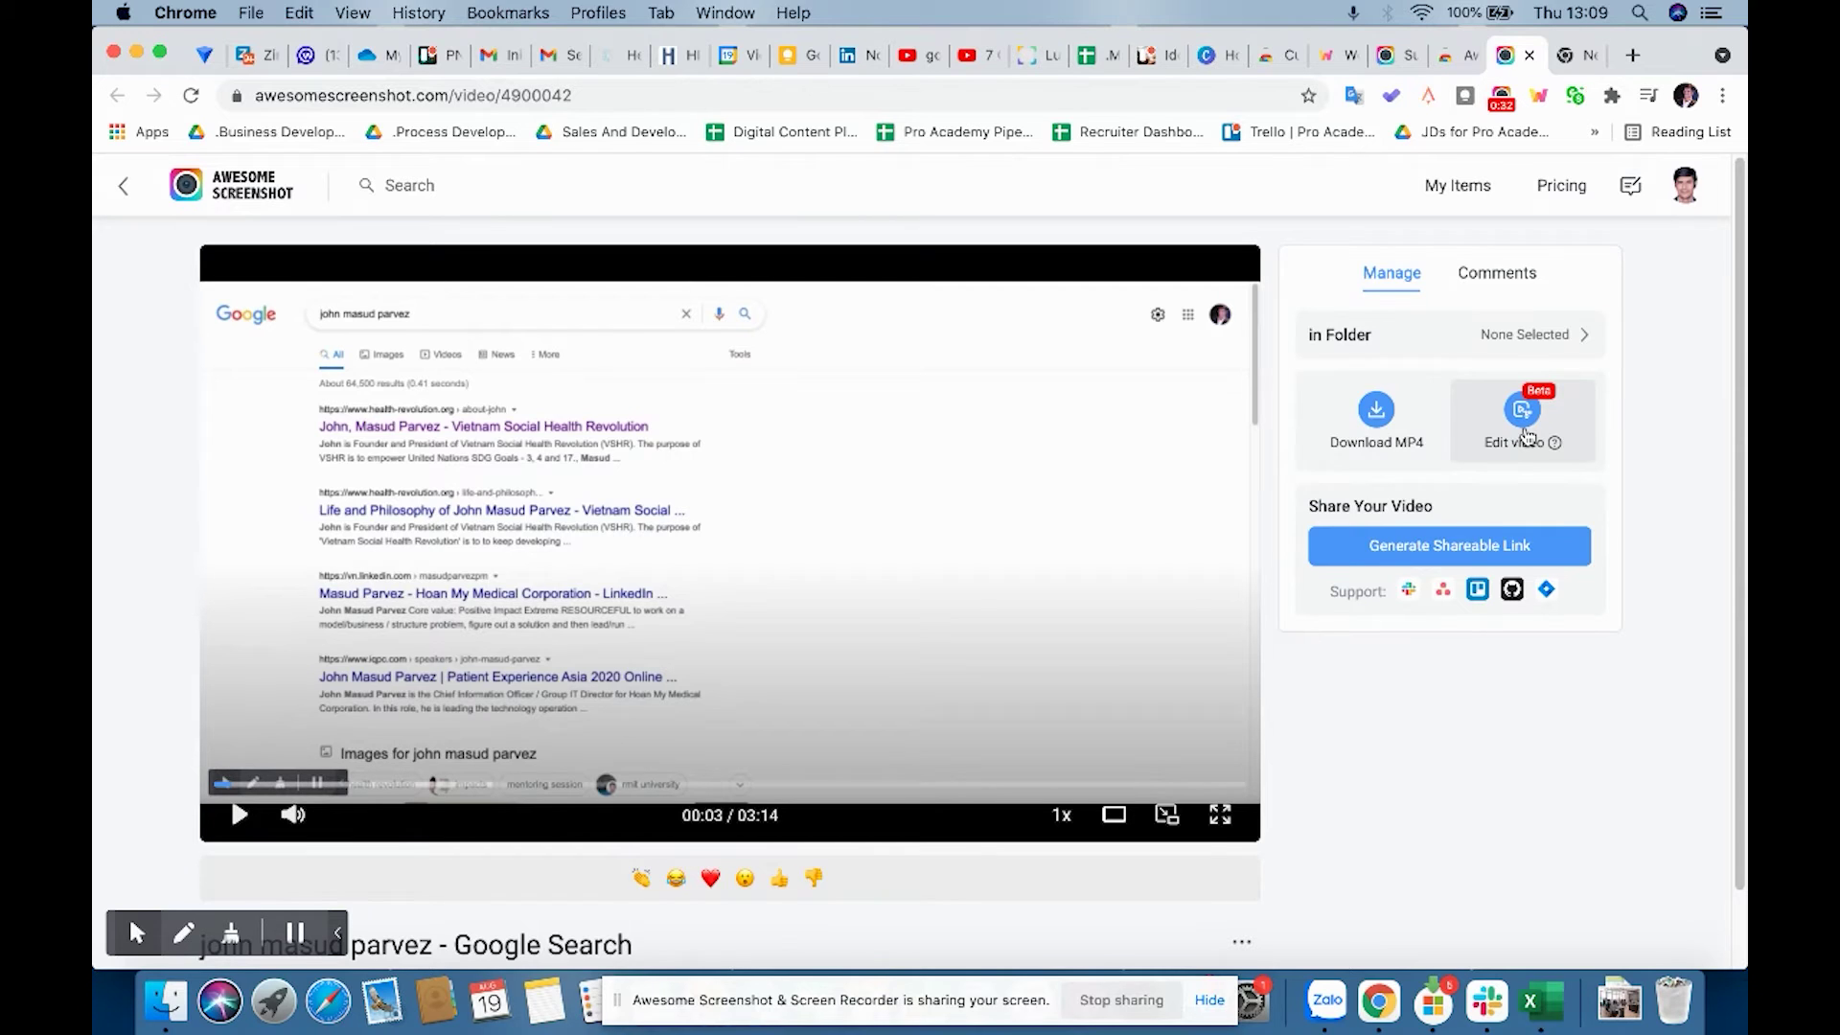
pyautogui.click(133, 935)
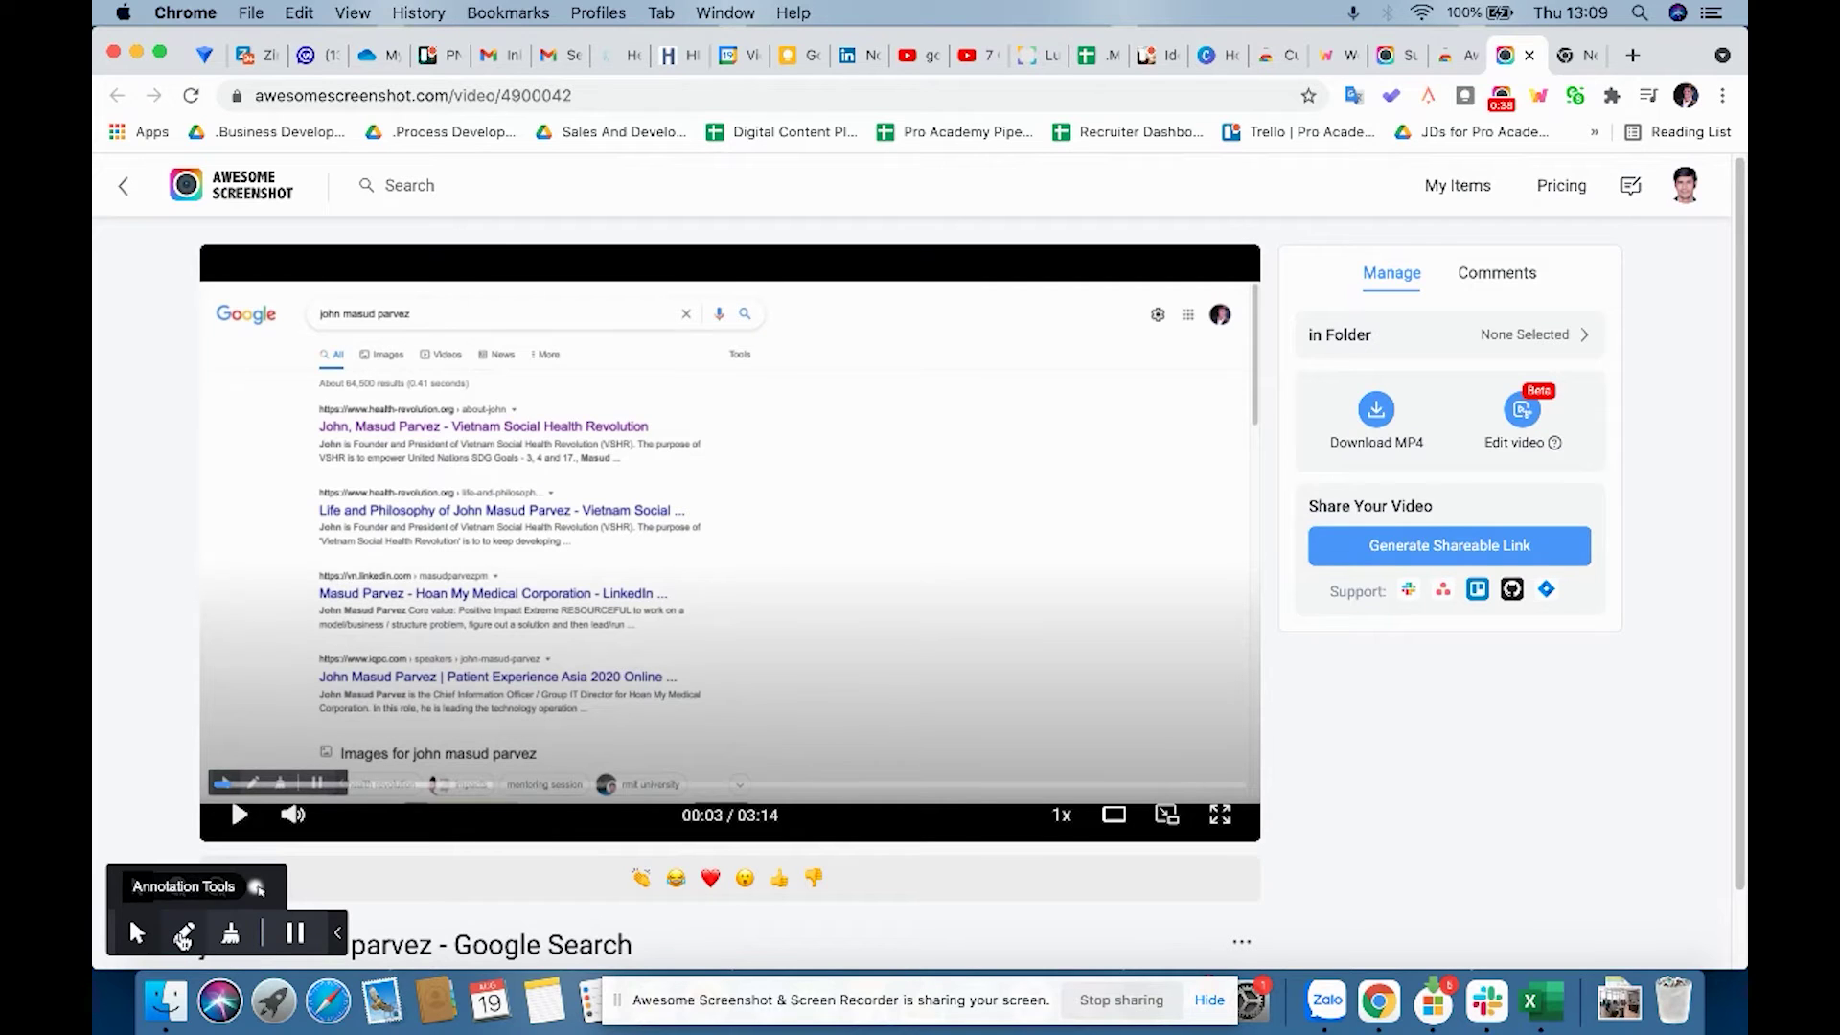
# With the red freehand pen, draw an arrow pointing at Edit video
pyautogui.click(184, 936)
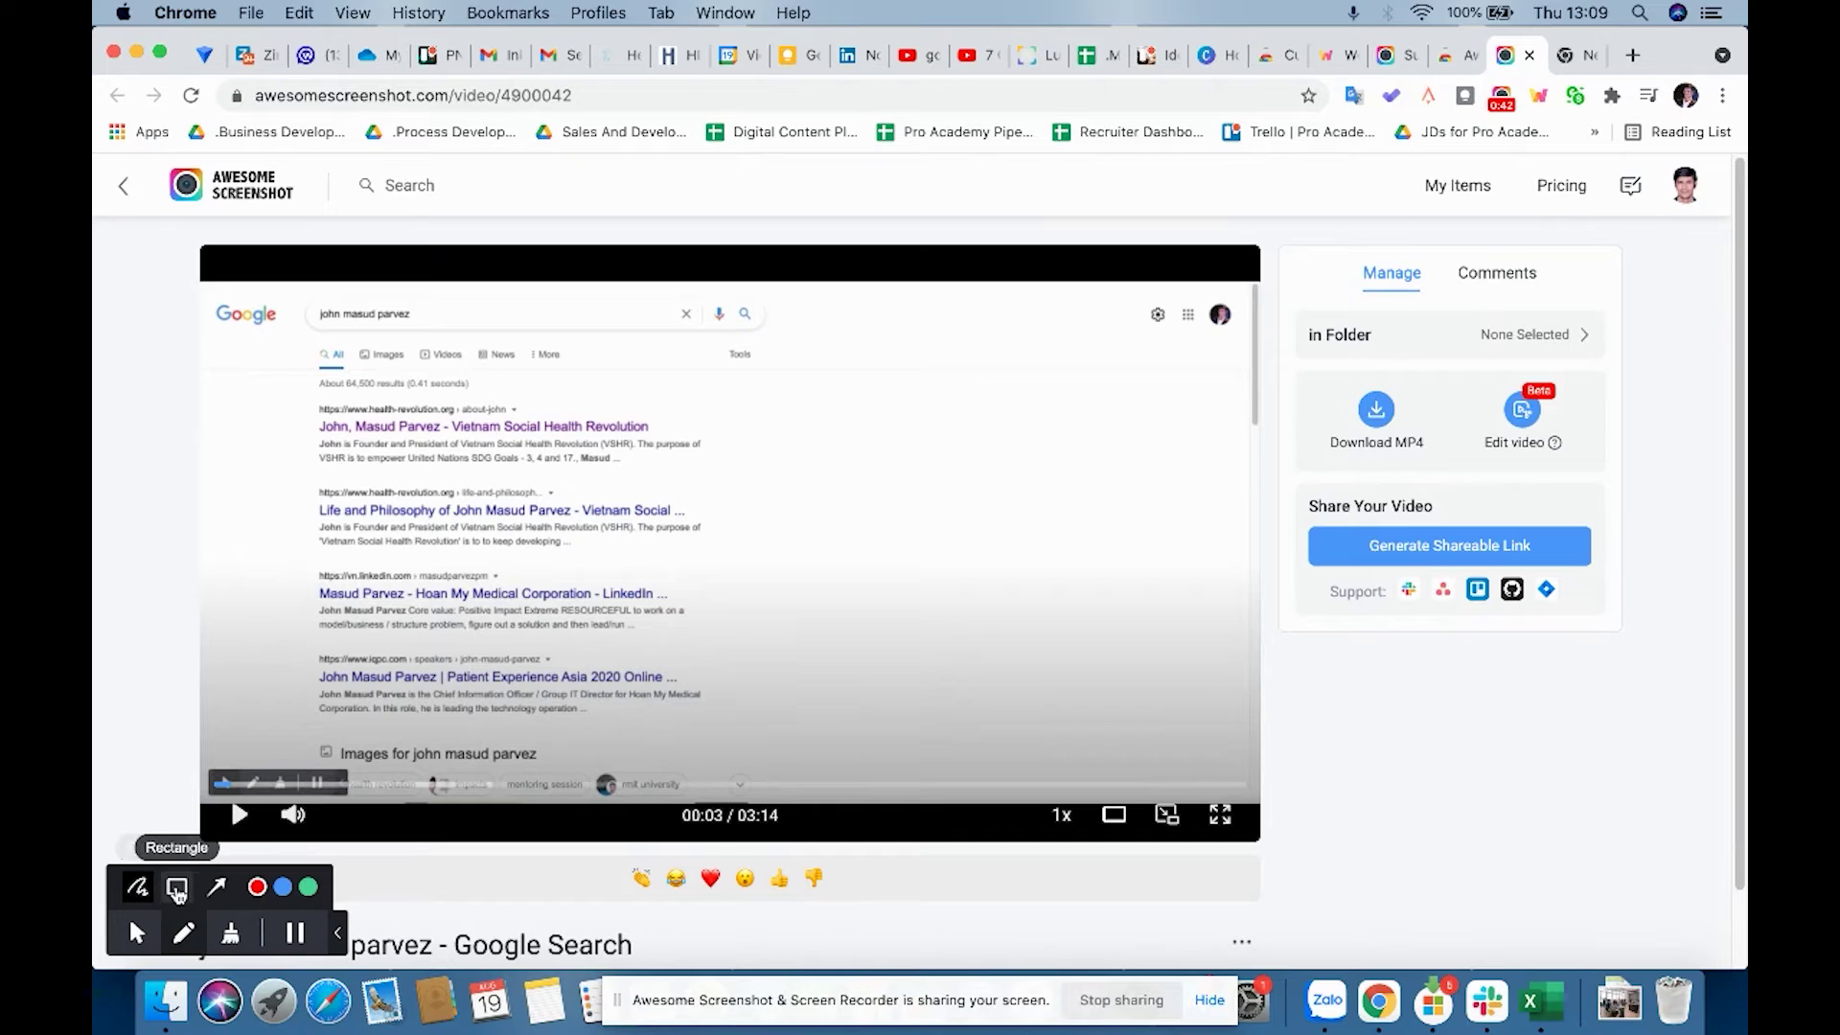
pyautogui.click(217, 888)
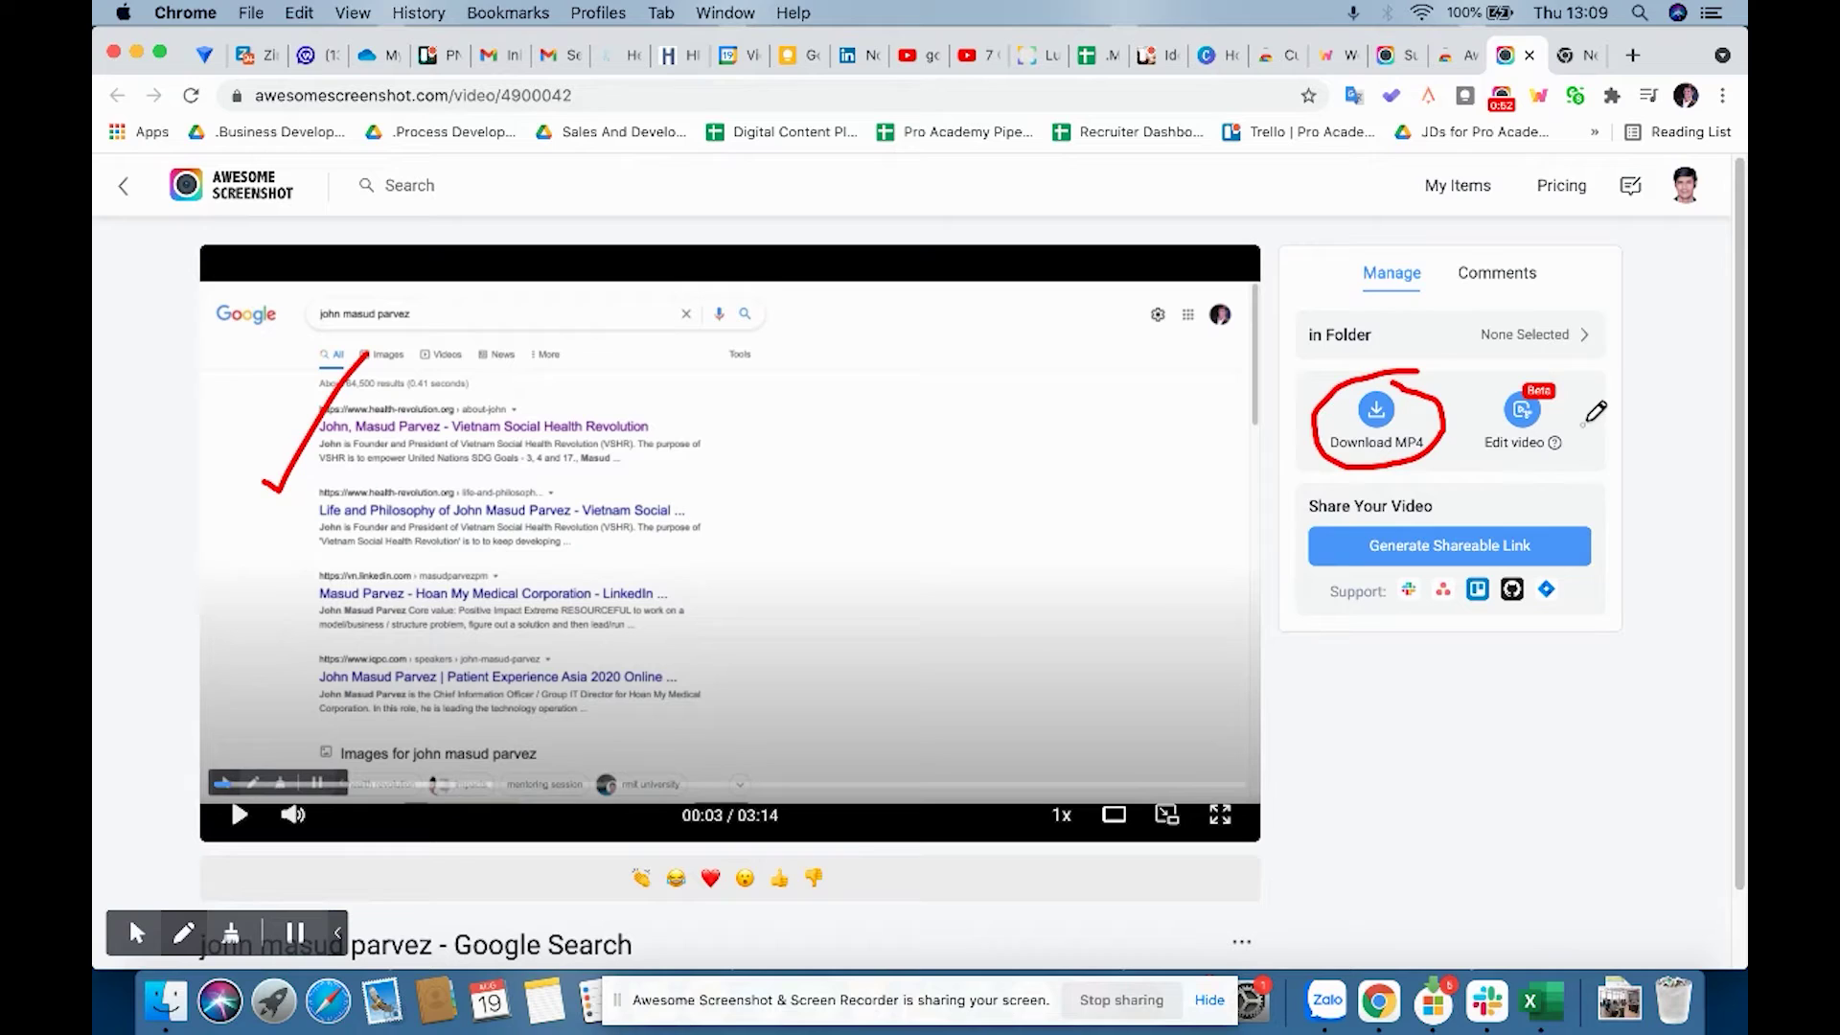
pyautogui.moveTo(1660, 294); pyautogui.dragTo(1590, 425)
pyautogui.moveTo(1609, 331)
pyautogui.mouseDown()
pyautogui.moveTo(1594, 421)
pyautogui.moveTo(1618, 422)
pyautogui.mouseUp()
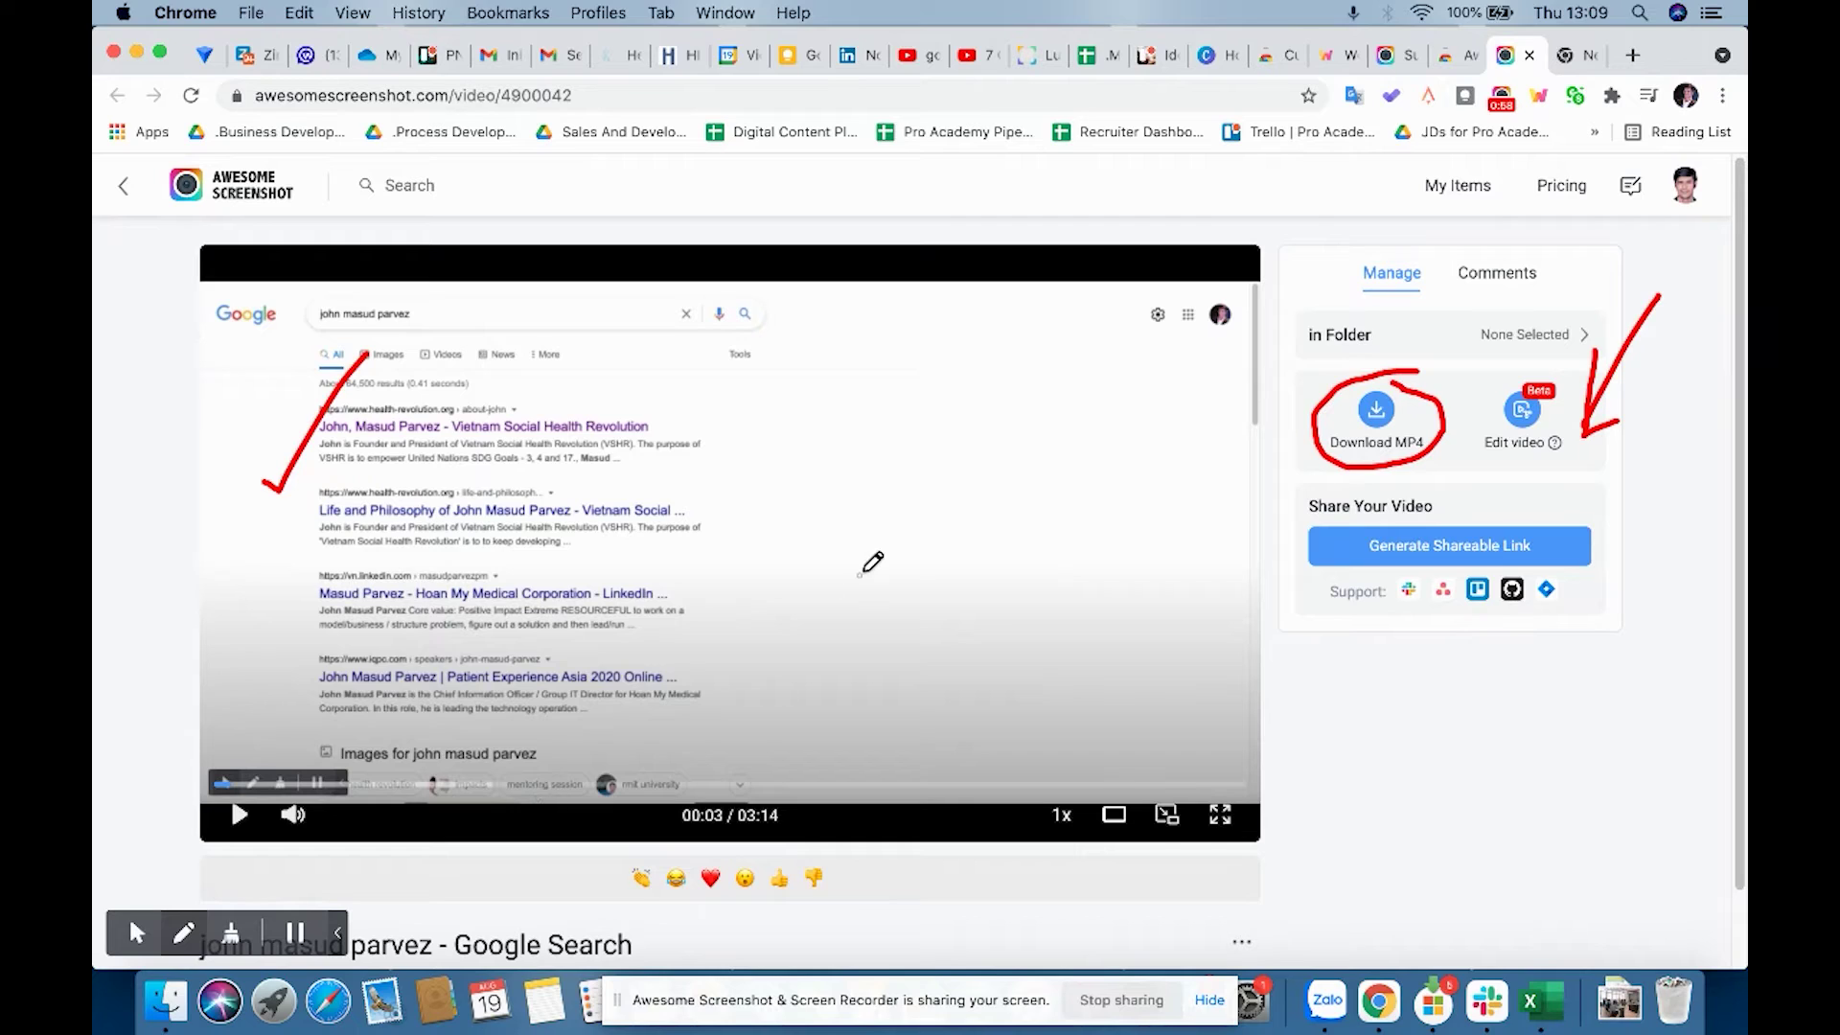
# Close the drawing options and return to the normal cursor tool
pyautogui.click(184, 935)
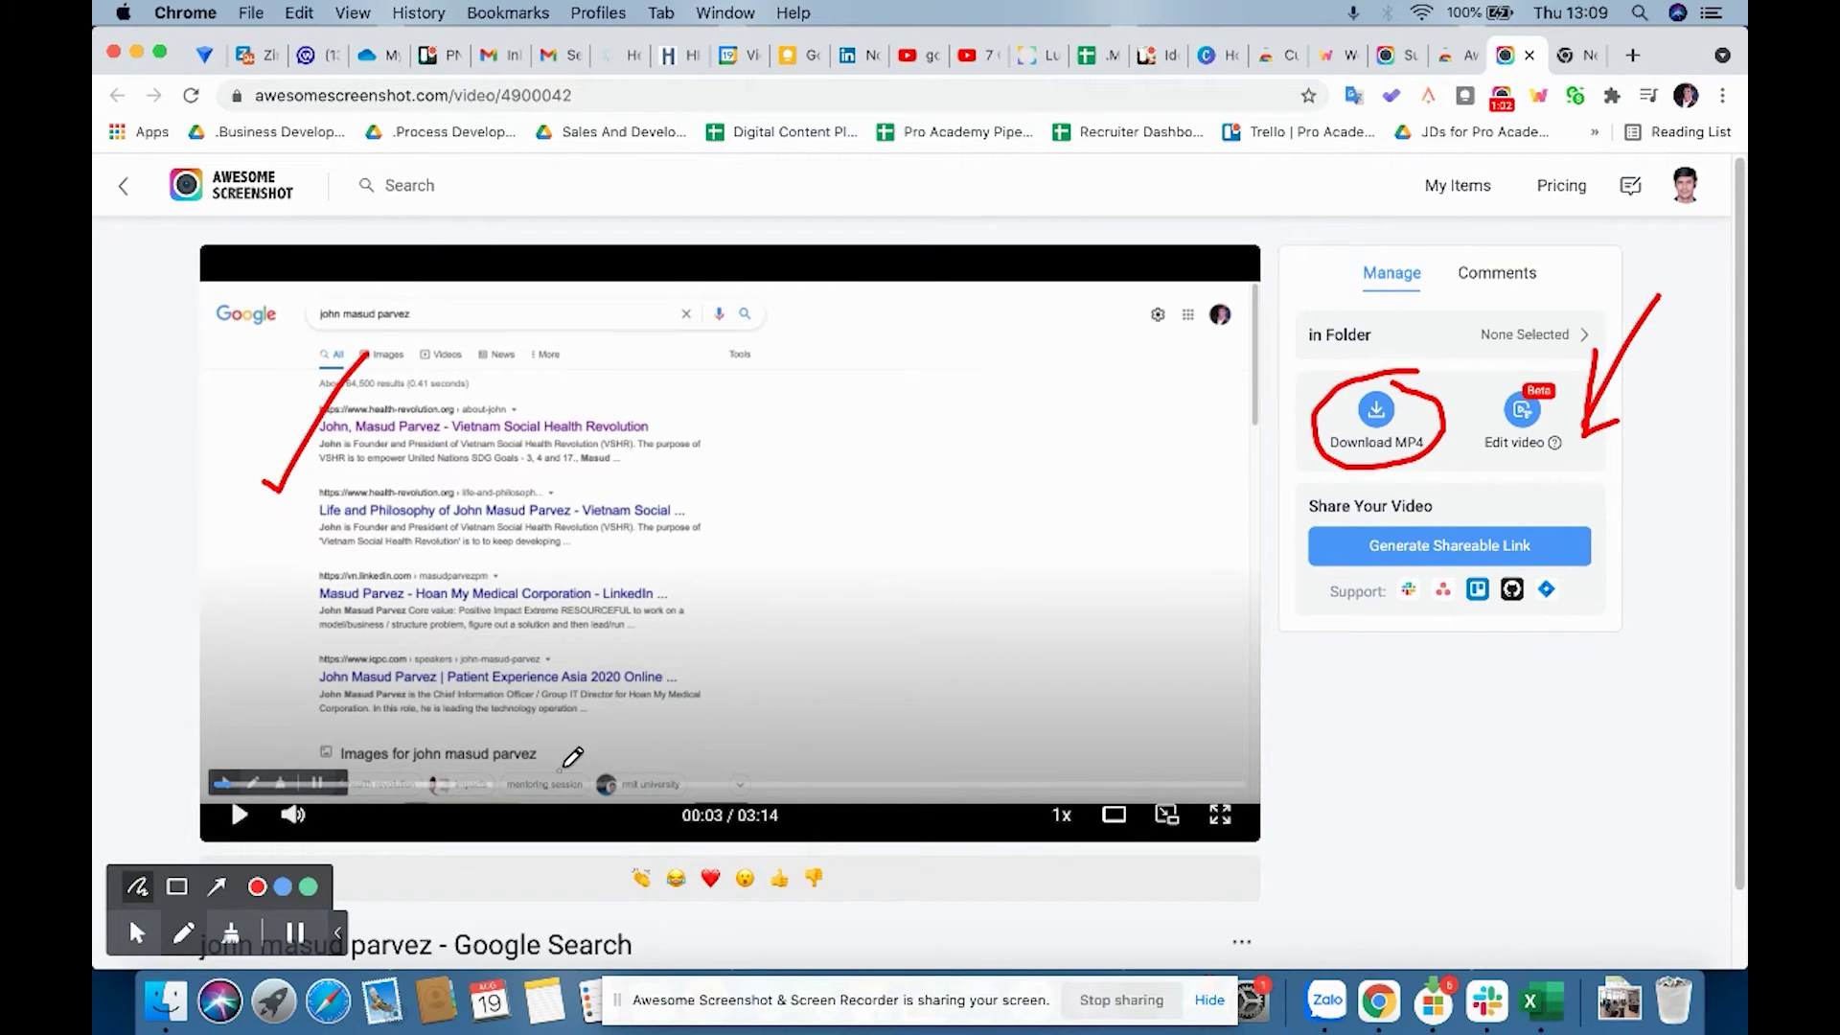
pyautogui.press('Escape')
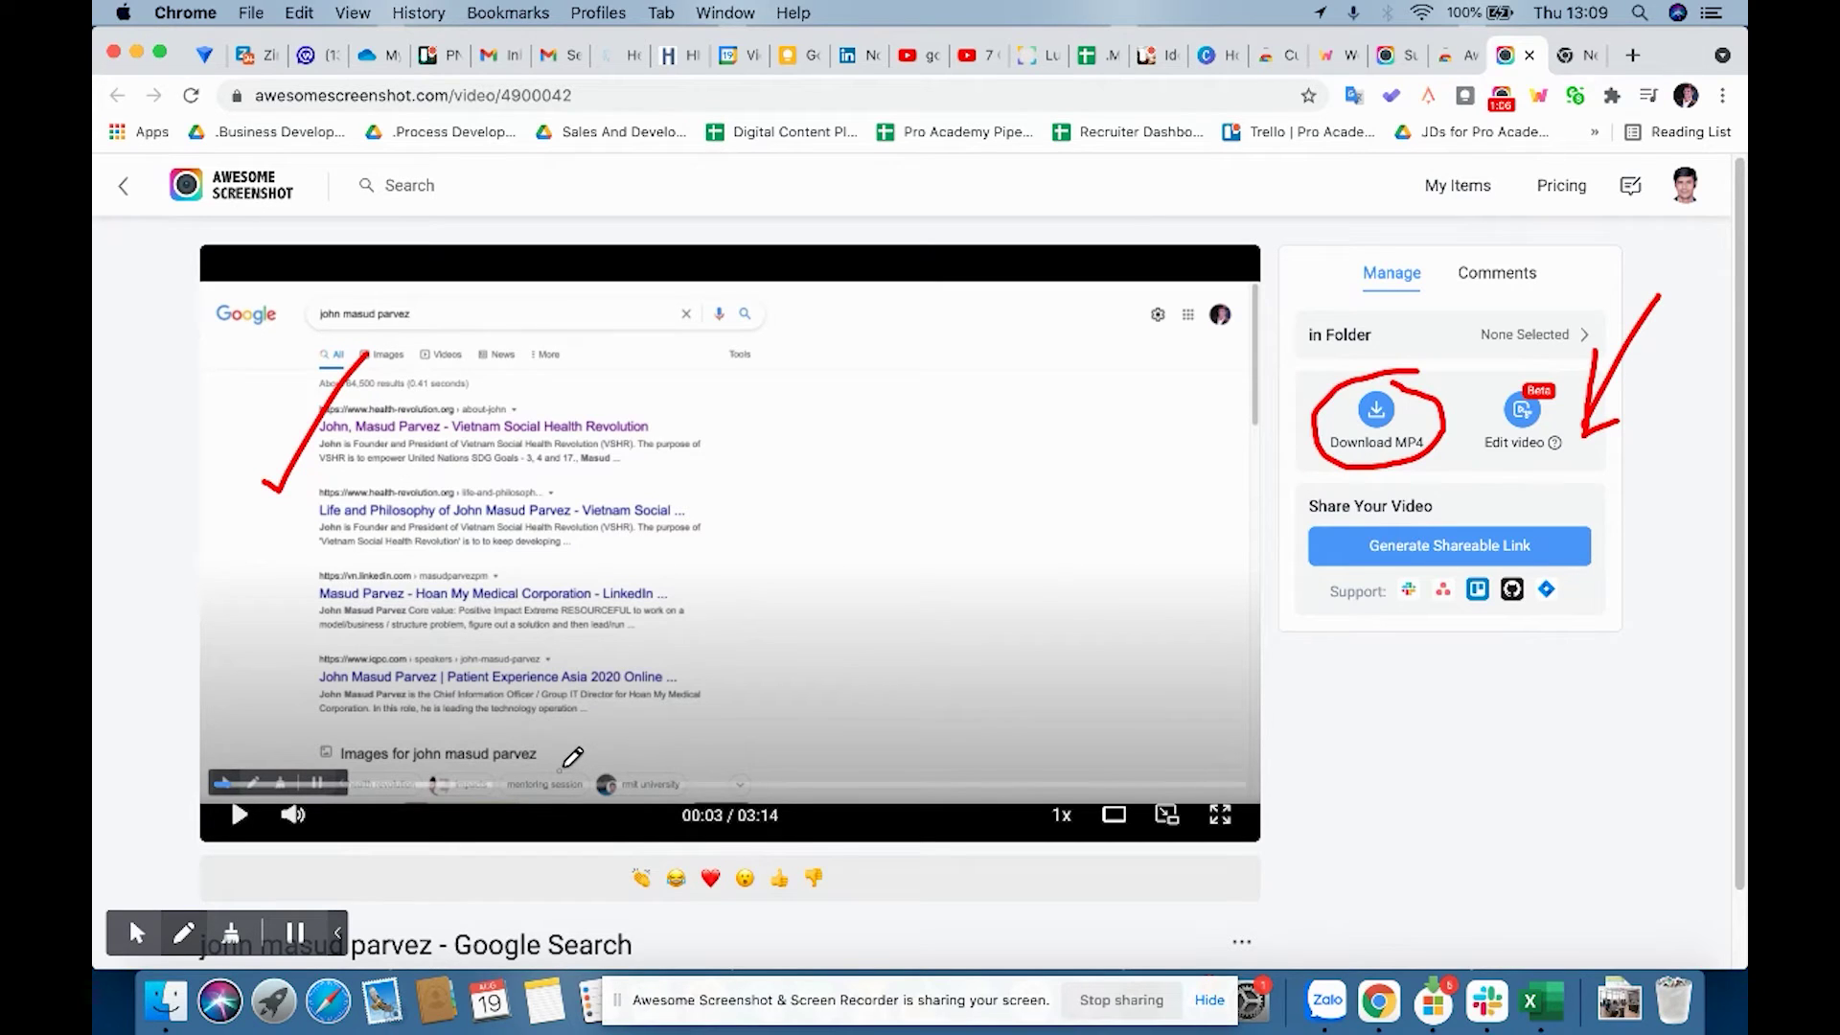
pyautogui.click(183, 934)
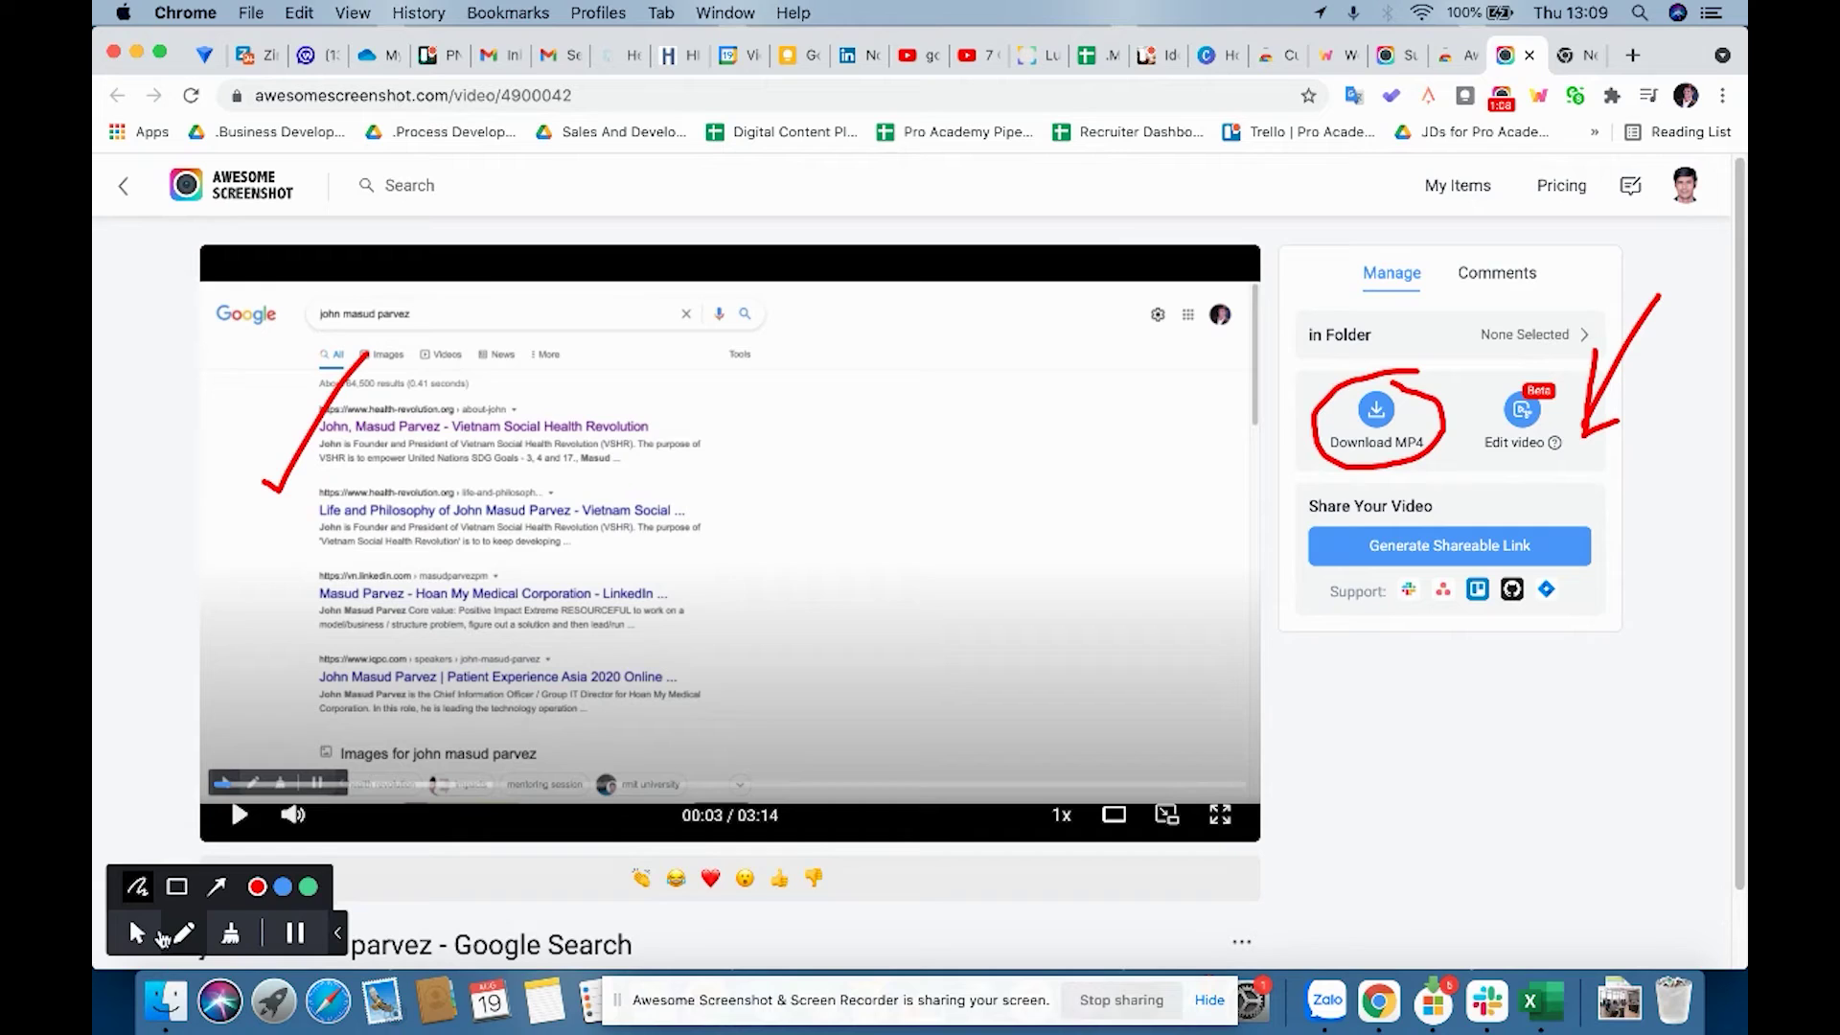
pyautogui.click(137, 932)
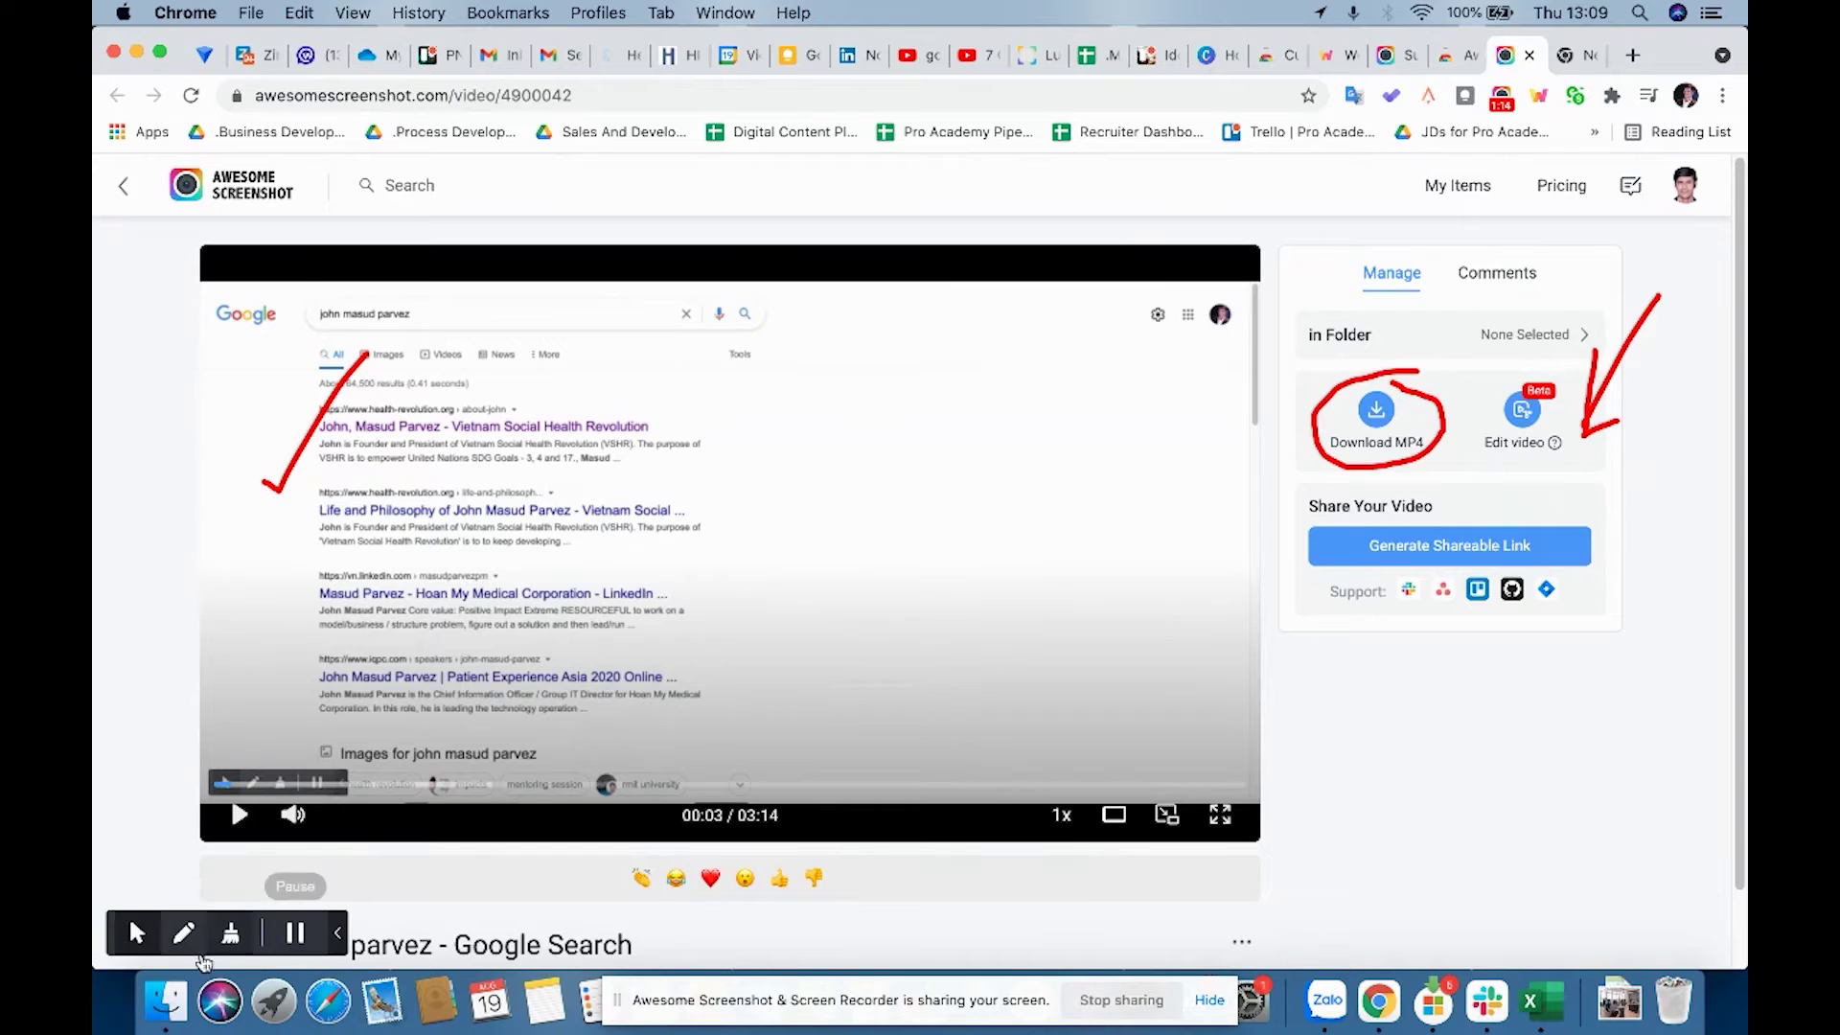
pyautogui.click(137, 936)
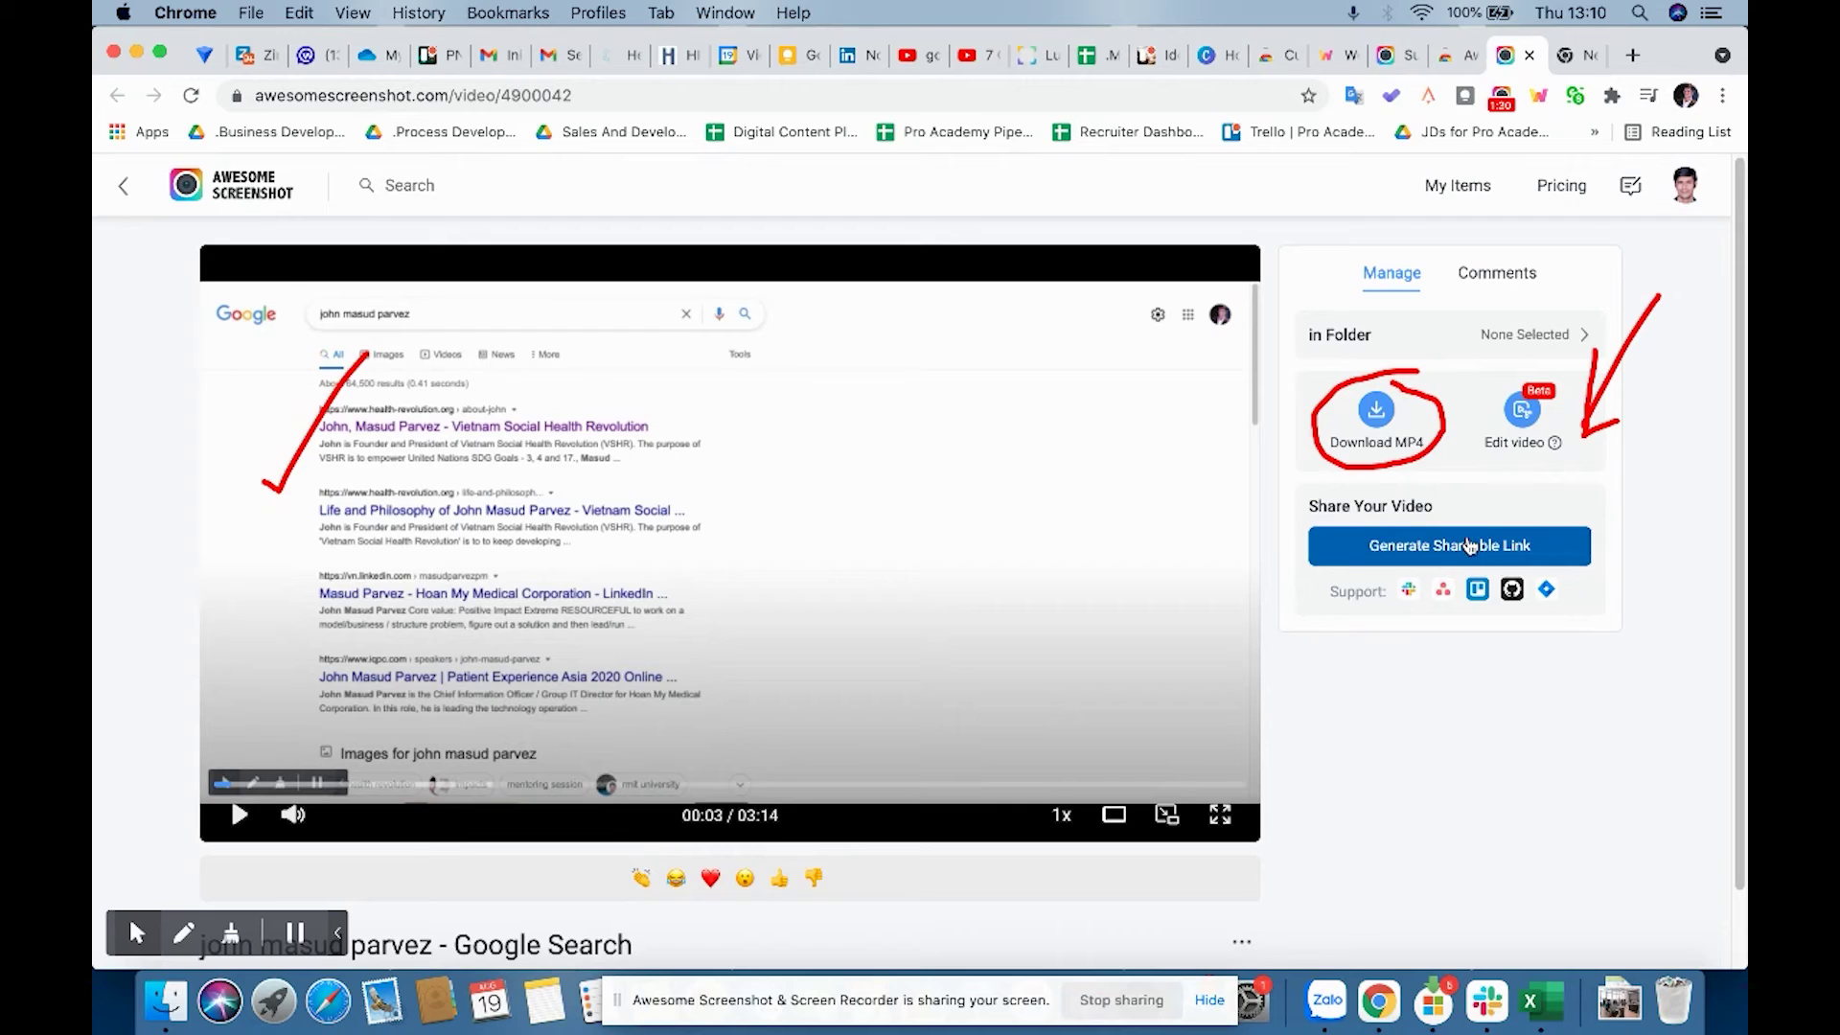
# Create the video's Share Link URL from the Share Your Video panel
pyautogui.click(1469, 546)
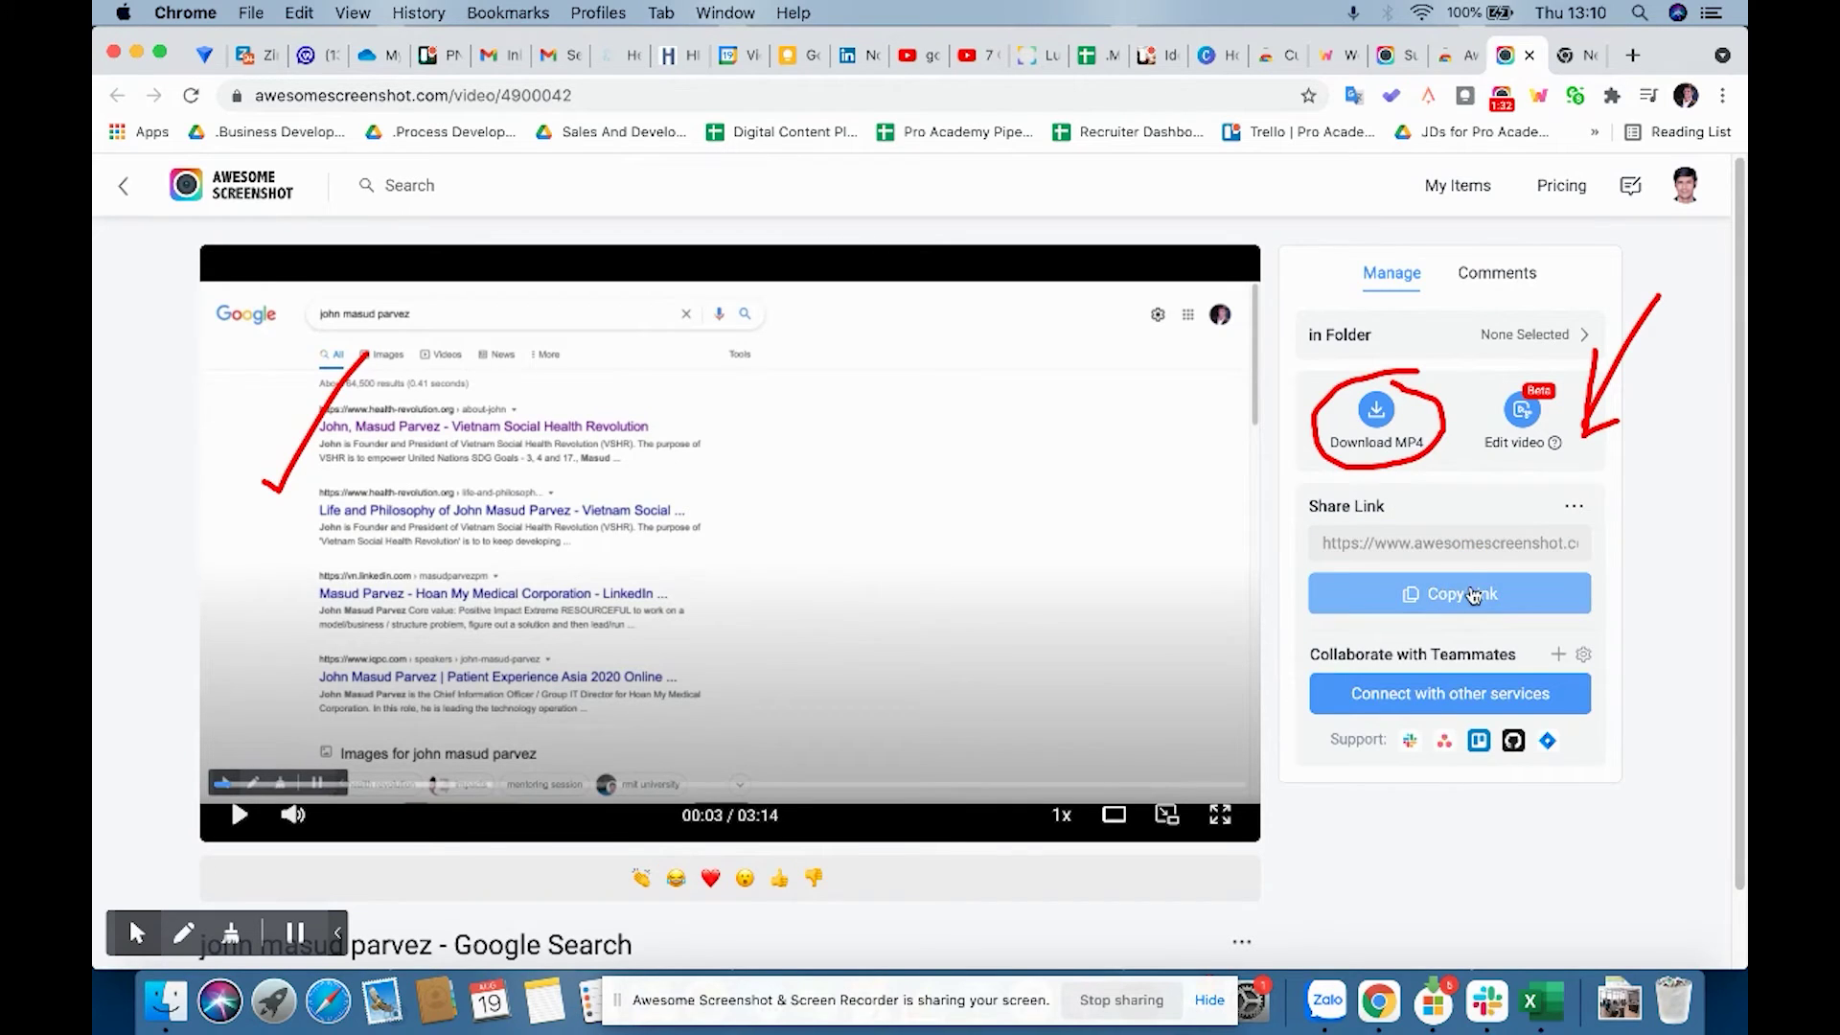